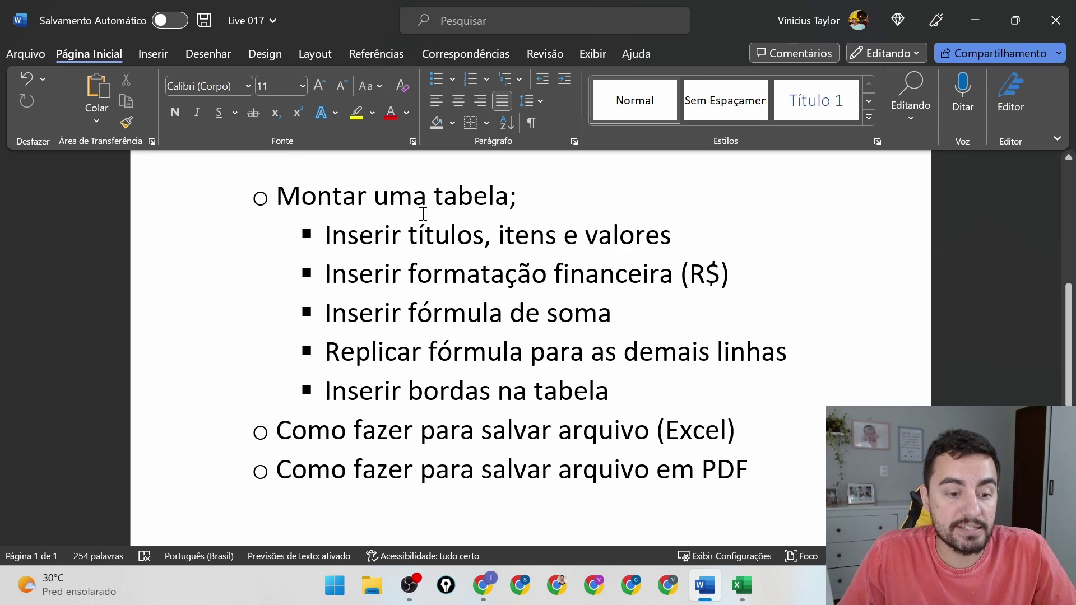
Step: Switch from Word to the blank Excel workbook Pasta1
{"action": "left_click", "coordinate": [748, 593]}
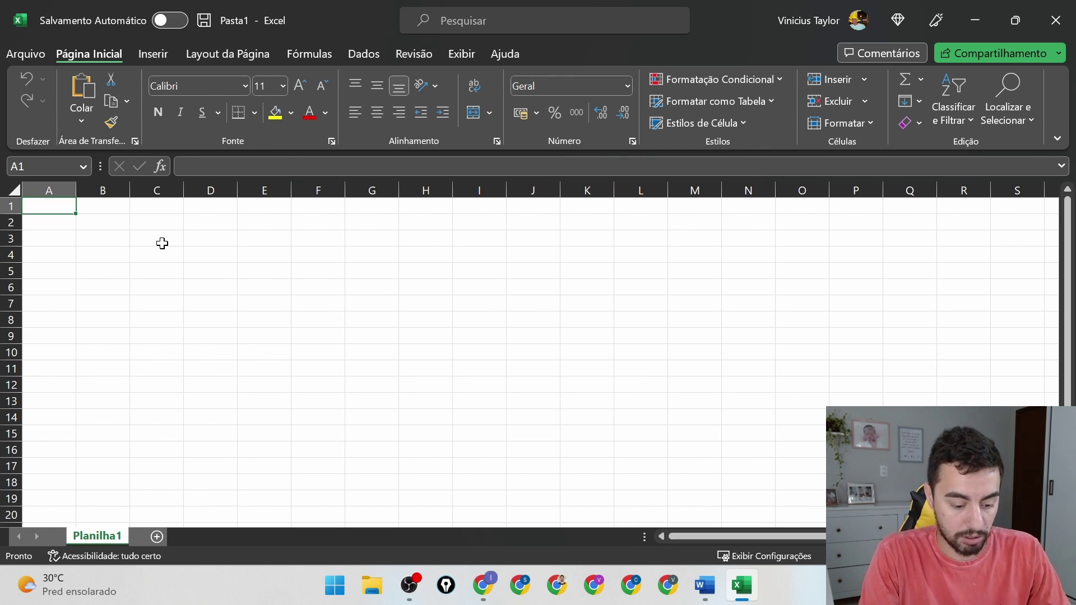
Step: Enter the uppercase header ITEM in cell A1
{"action": "type", "text": "item"}
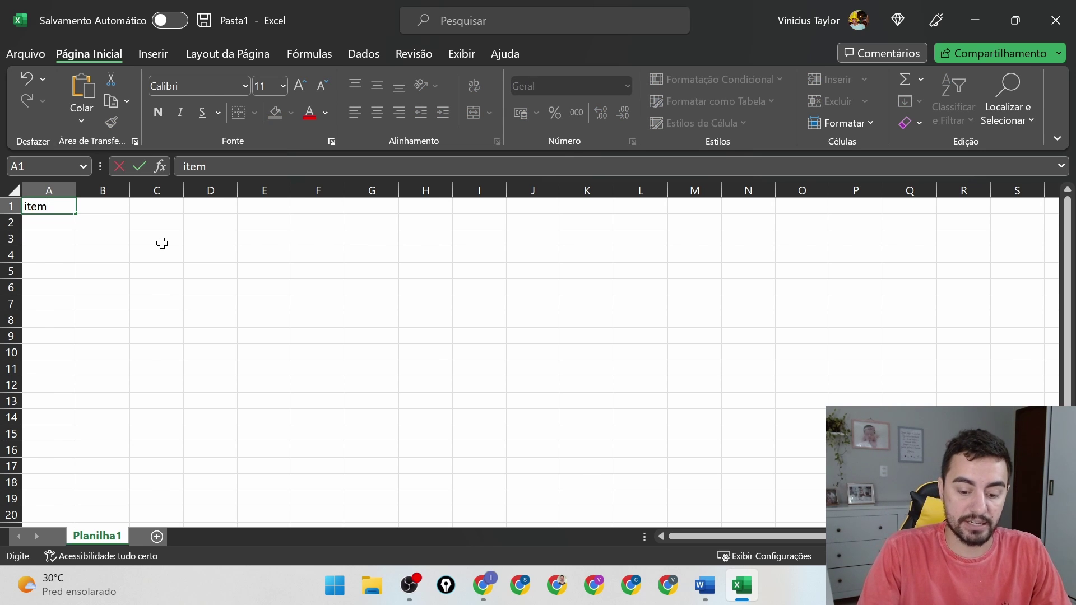
{"action": "key", "text": "Return"}
{"action": "key", "text": "Up"}
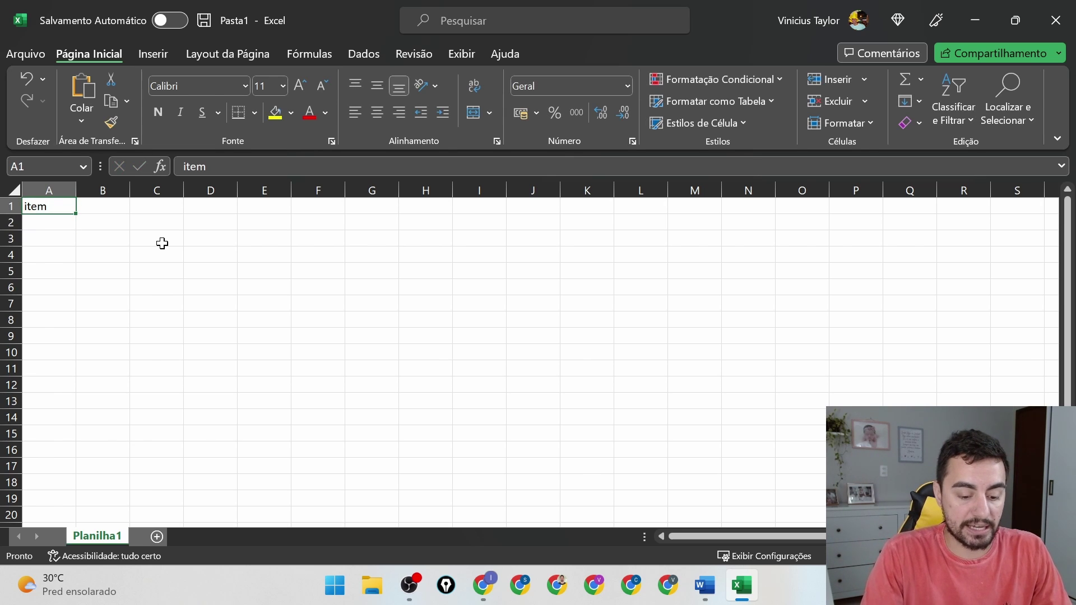
{"action": "type", "text": "ITEM"}
{"action": "key", "text": "Return"}
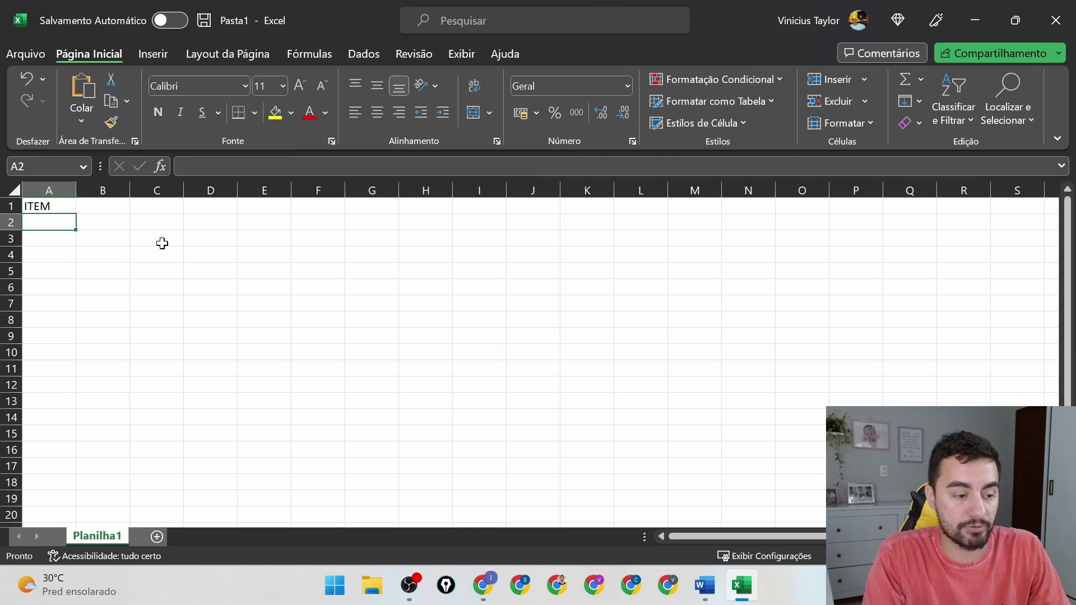
Step: Select the ITEM header and move up and down through column A below it
{"action": "left_click", "coordinate": [52, 205]}
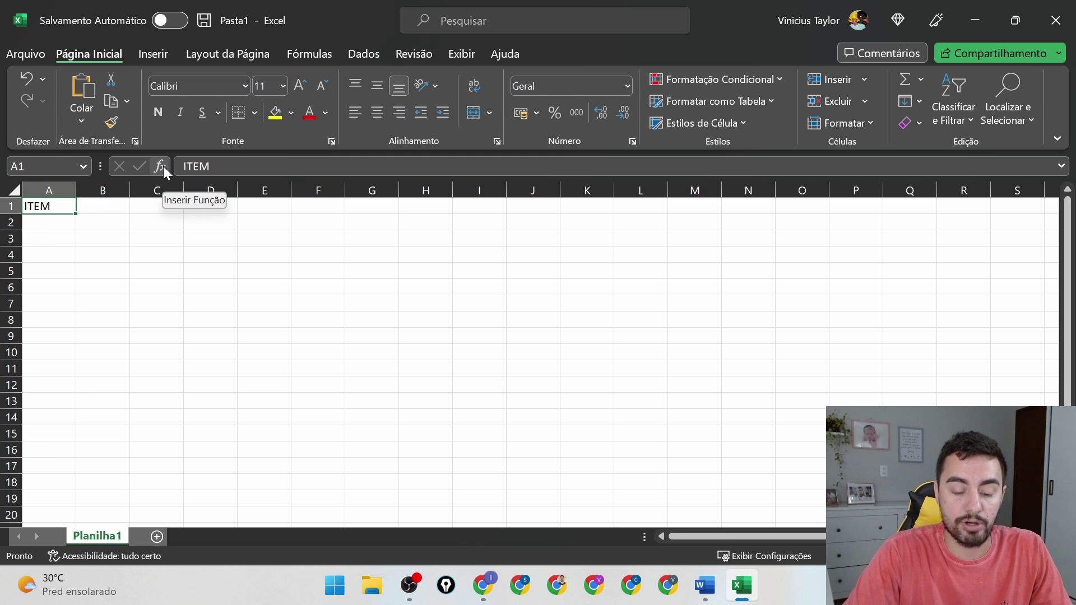
{"action": "key", "text": "Return"}
{"action": "key", "text": "Up"}
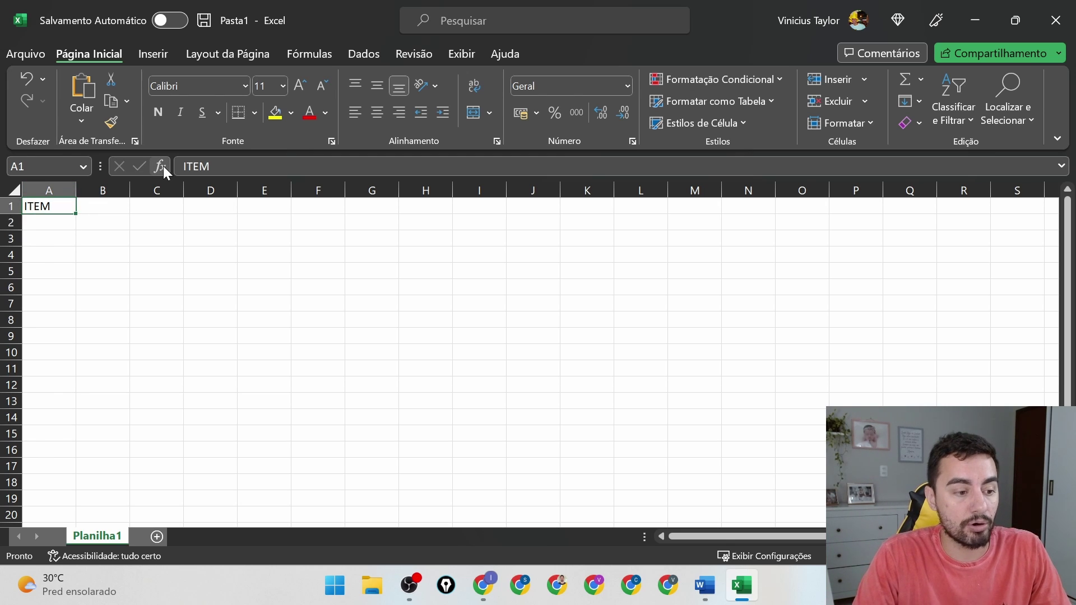
{"action": "key", "text": "Down"}
{"action": "key", "text": "Up"}
{"action": "key", "text": "Down"}
{"action": "key", "text": "Down"}
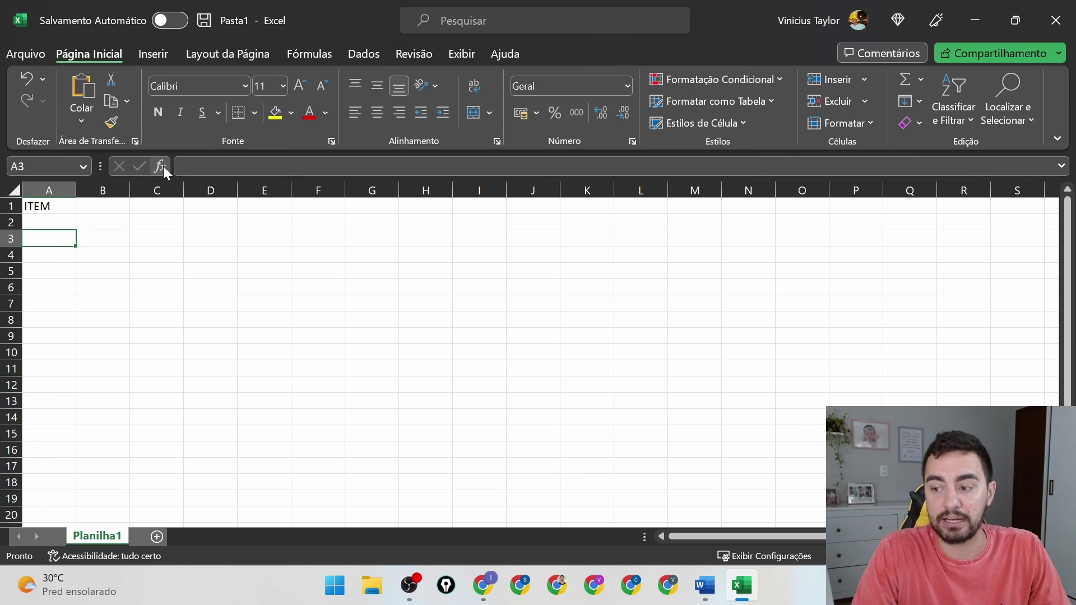
{"action": "key", "text": "Down"}
{"action": "key", "text": "Down"}
{"action": "key", "text": "Down"}
{"action": "key", "text": "Down"}
{"action": "key", "text": "Down"}
{"action": "key", "text": "Down"}
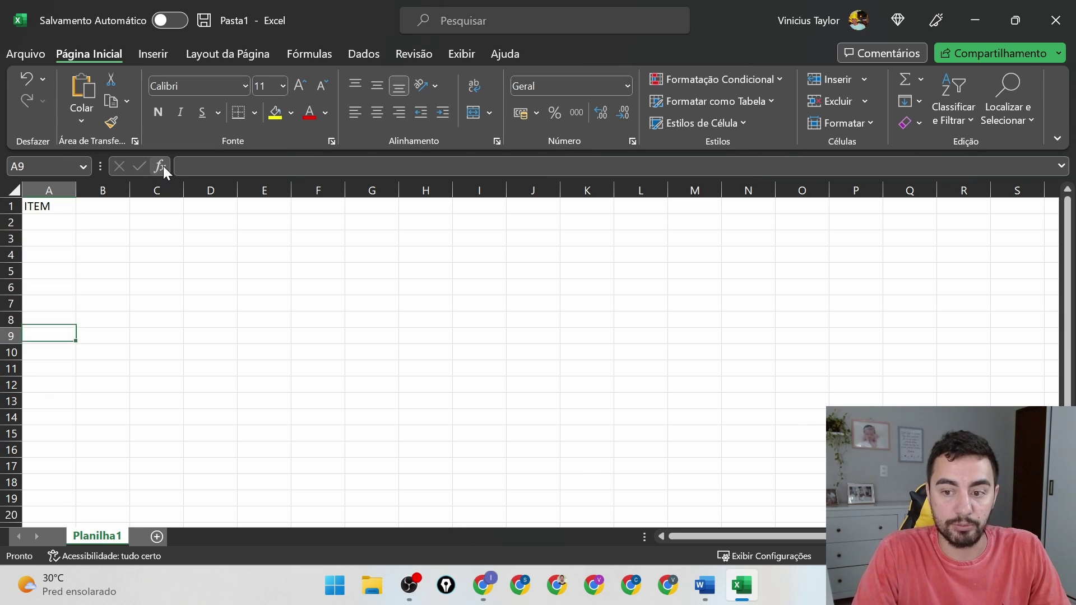
{"action": "key", "text": "Down"}
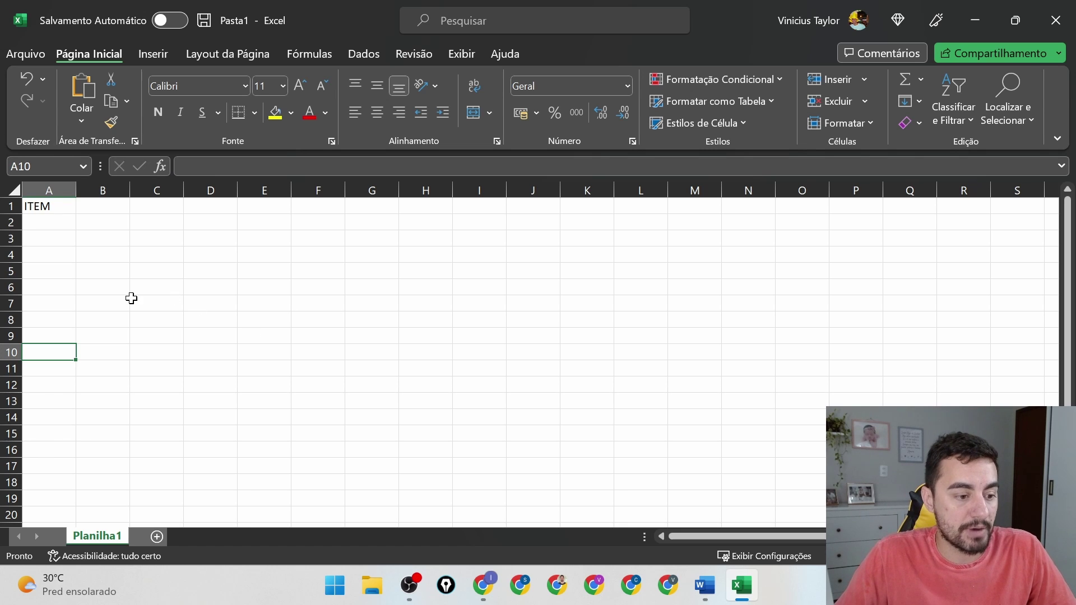
Step: Zoom in on Planilha1 and return to the ITEM header in A1
{"action": "scroll", "coordinate": [131, 299], "scroll_direction": "down", "scroll_amount": 1}
{"action": "scroll", "coordinate": [75, 288], "scroll_direction": "up", "scroll_amount": 1}
{"action": "scroll", "coordinate": [71, 286], "scroll_direction": "up", "scroll_amount": 3}
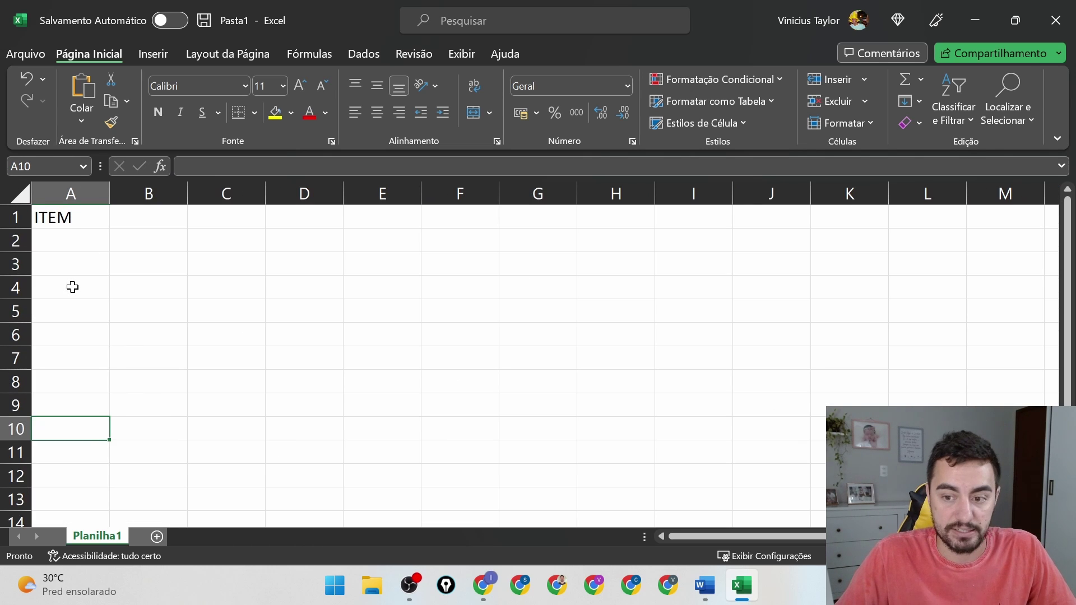
{"action": "scroll", "coordinate": [72, 287], "scroll_direction": "up", "scroll_amount": 1}
{"action": "scroll", "coordinate": [72, 287], "scroll_direction": "up", "scroll_amount": 1}
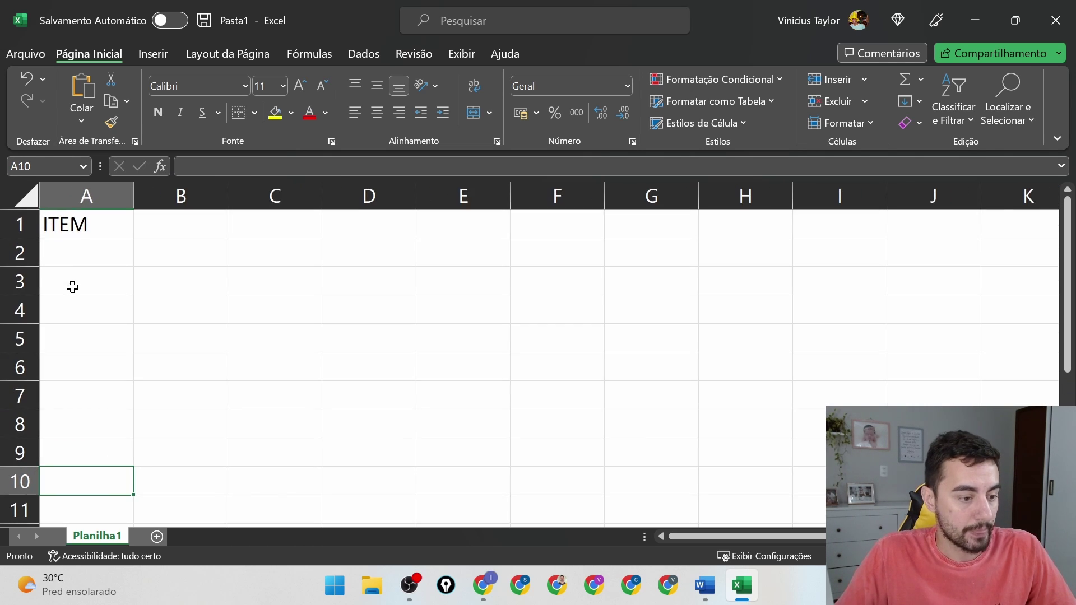
{"action": "left_click", "coordinate": [89, 223]}
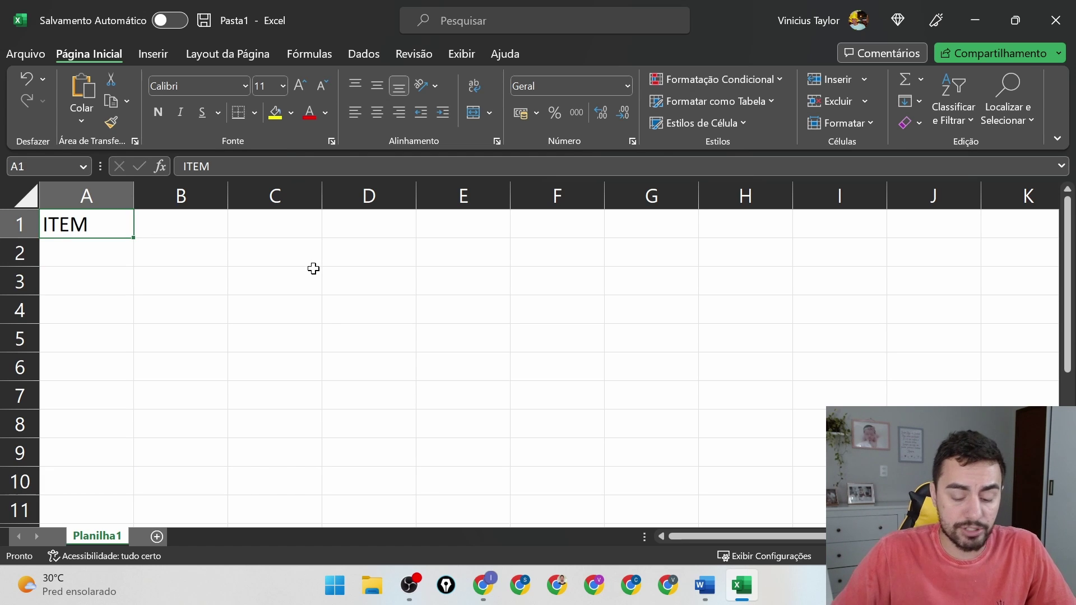
{"action": "key", "text": "Down"}
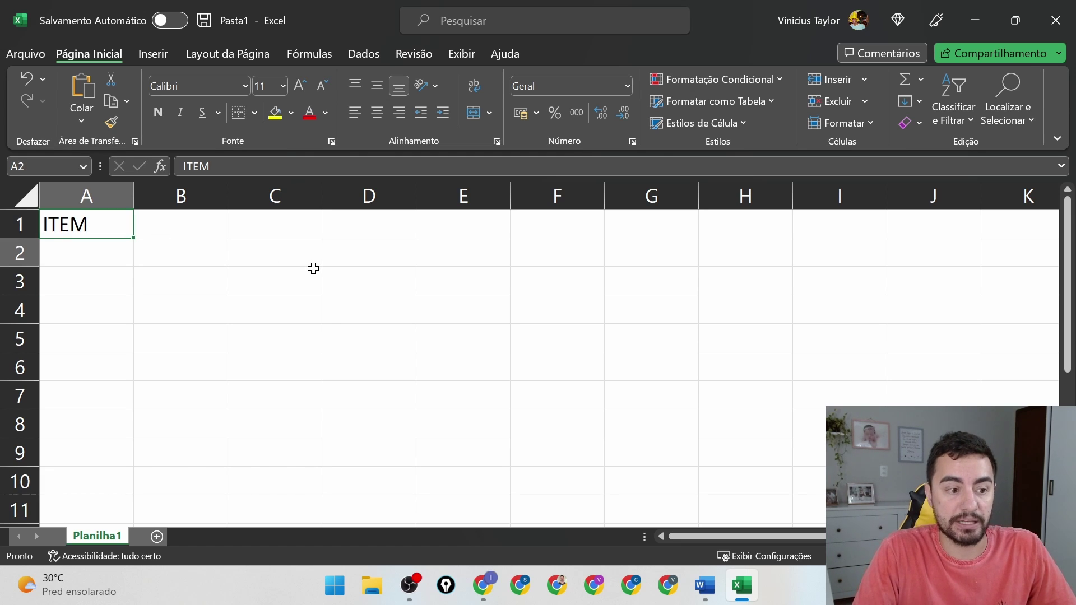
{"action": "key", "text": "Up"}
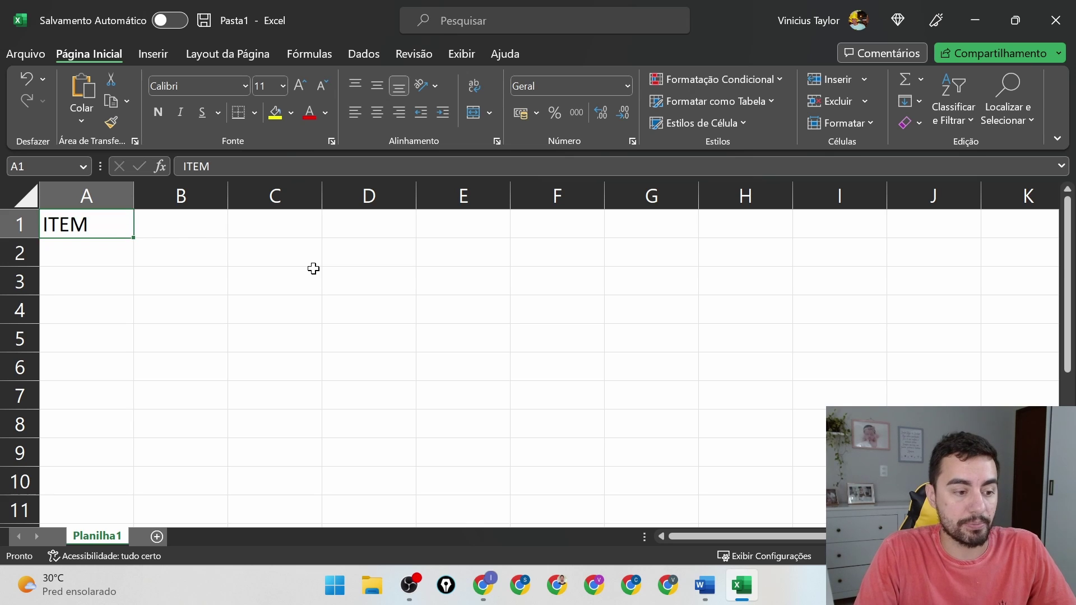
{"action": "key", "text": "Down"}
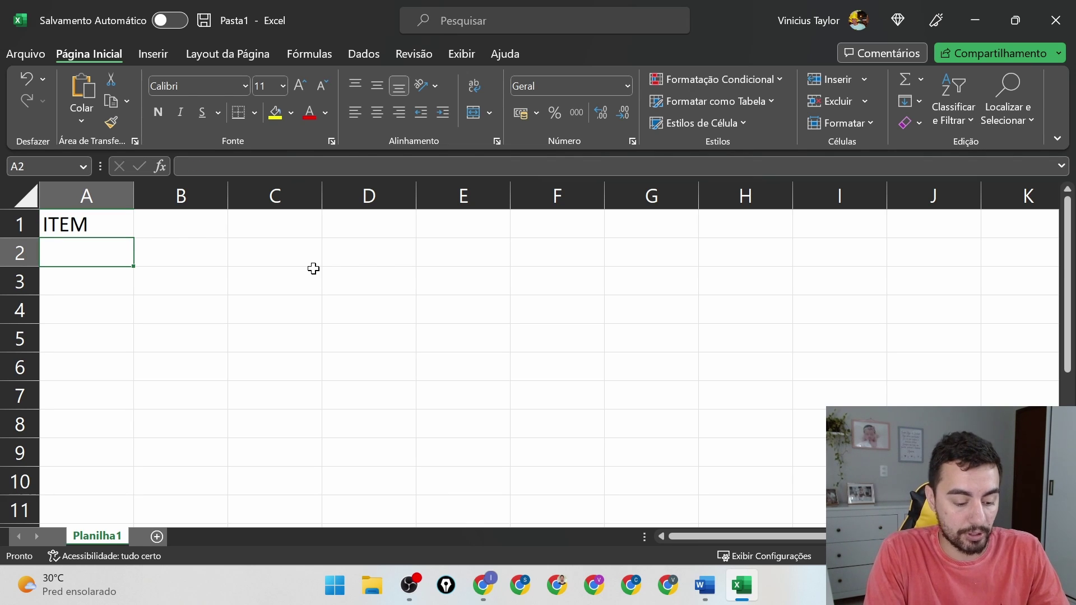
{"action": "key", "text": "Up"}
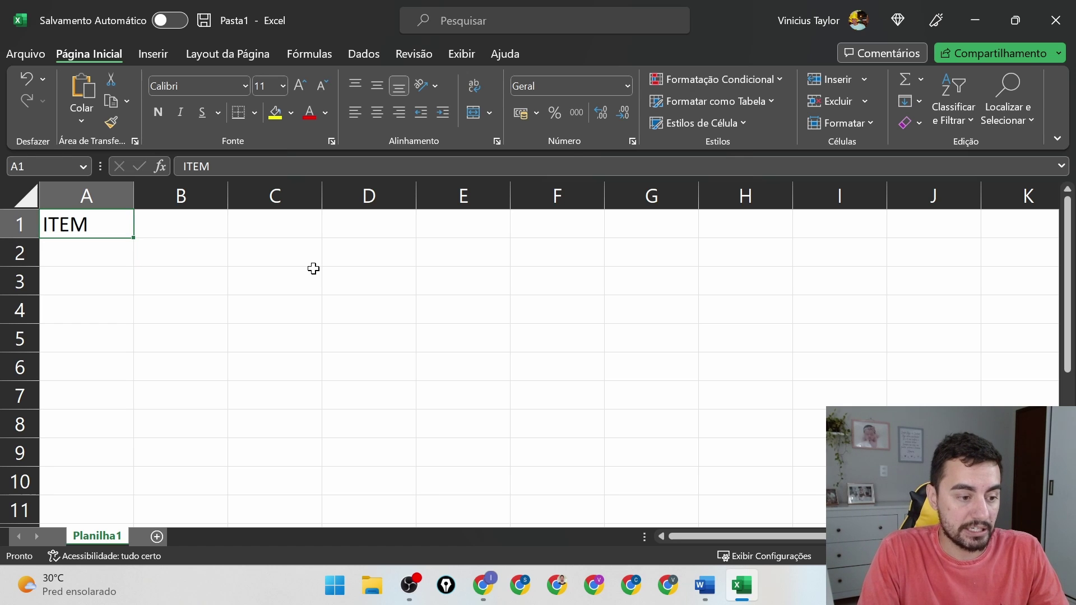
Step: Replace the header with CUSTOS and list Supermercado, Farmacia and Padaria in A2–A4
{"action": "type", "text": "CUSTOS"}
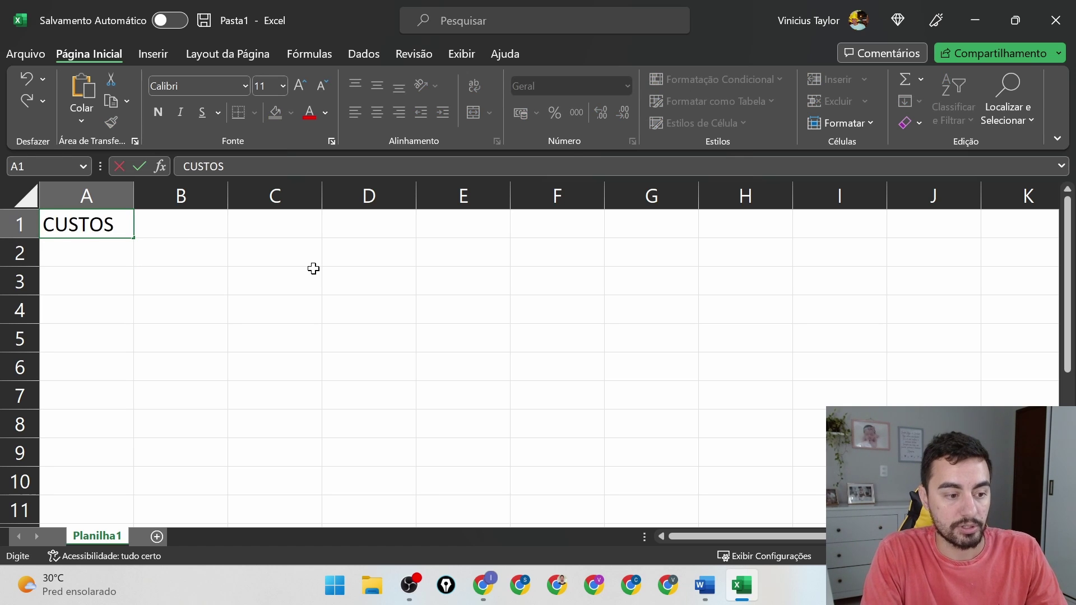
{"action": "key", "text": "Return"}
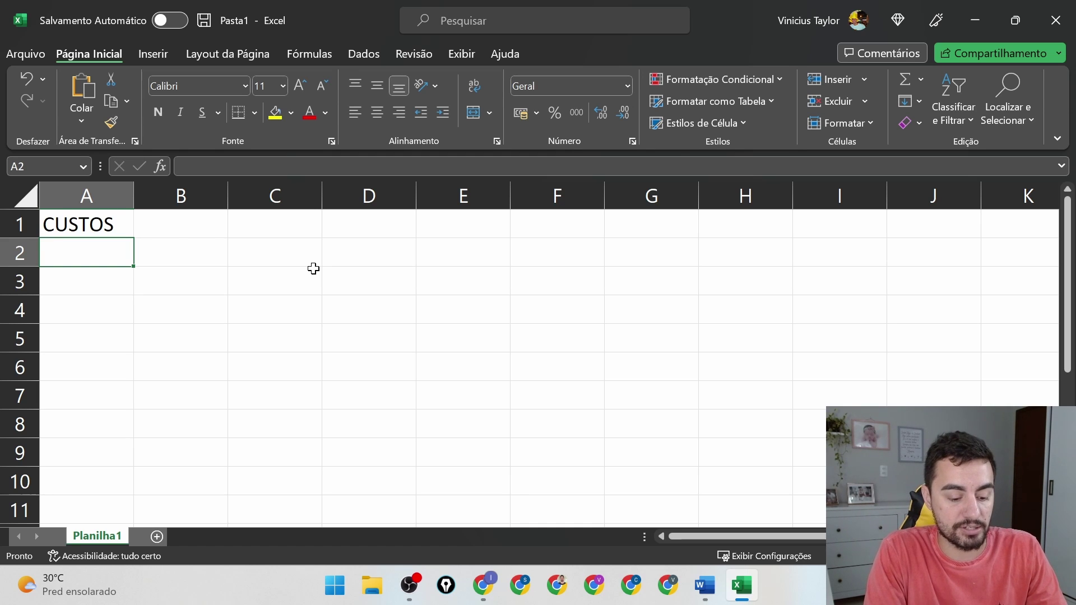
{"action": "type", "text": "Super"}
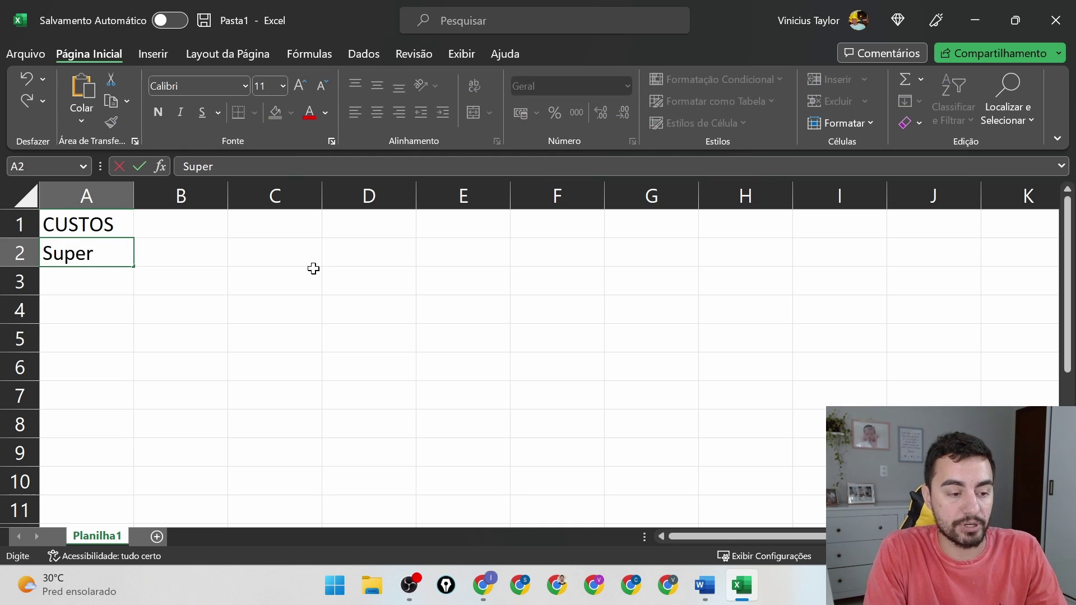
{"action": "type", "text": "mercado"}
{"action": "key", "text": "Return"}
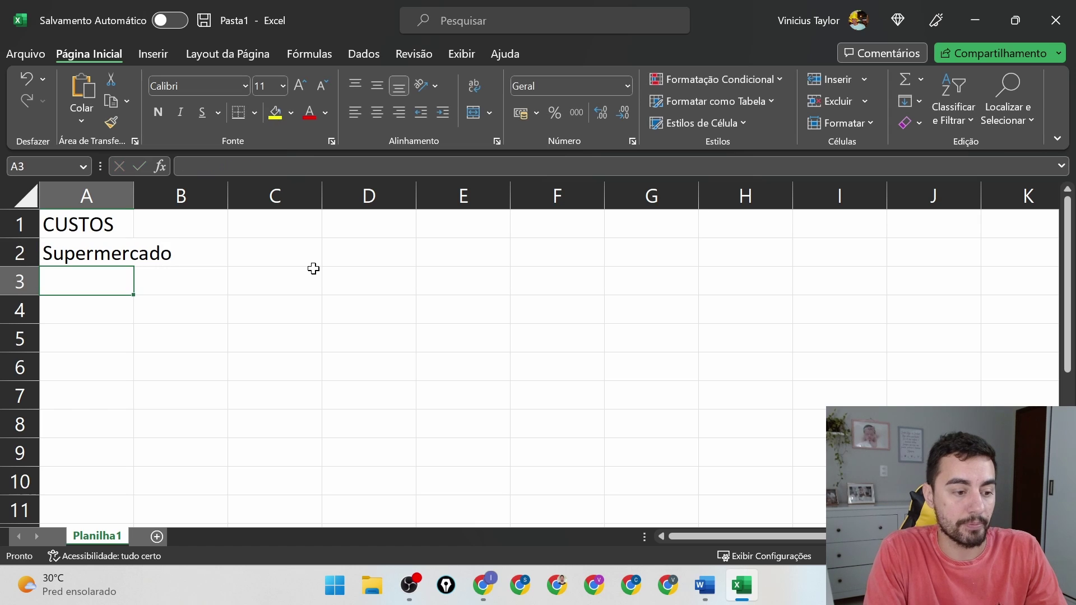
{"action": "type", "text": "F"}
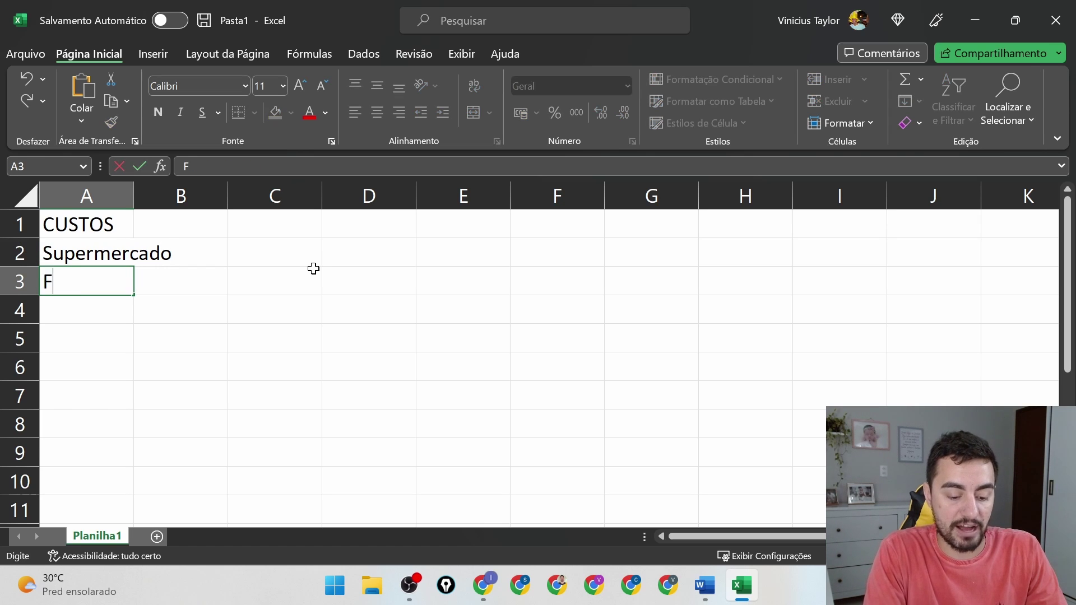
{"action": "type", "text": "armacia"}
{"action": "key", "text": "Return"}
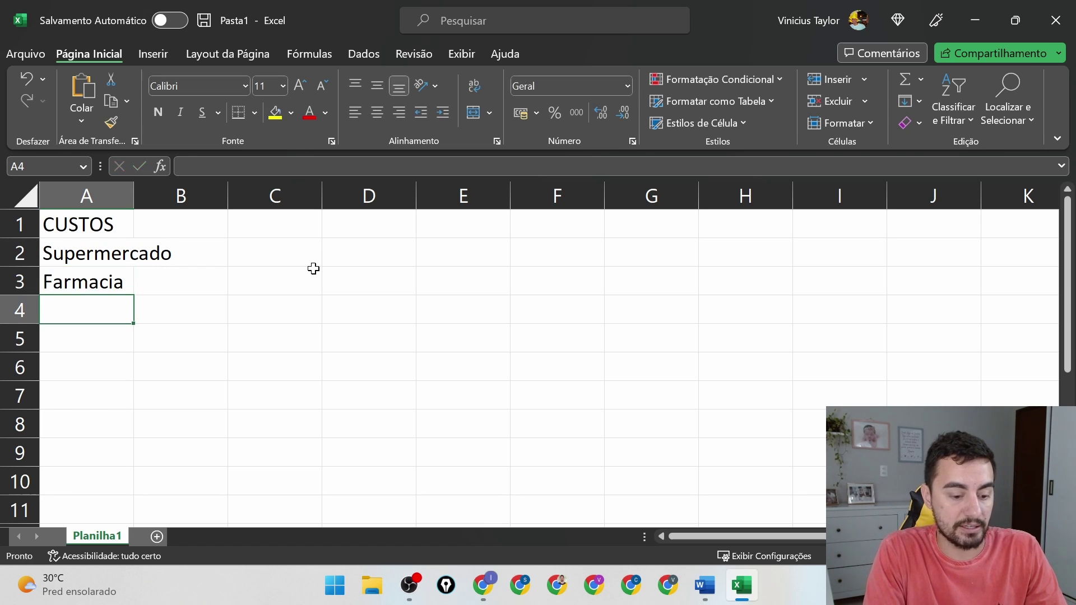
{"action": "type", "text": "Padaria"}
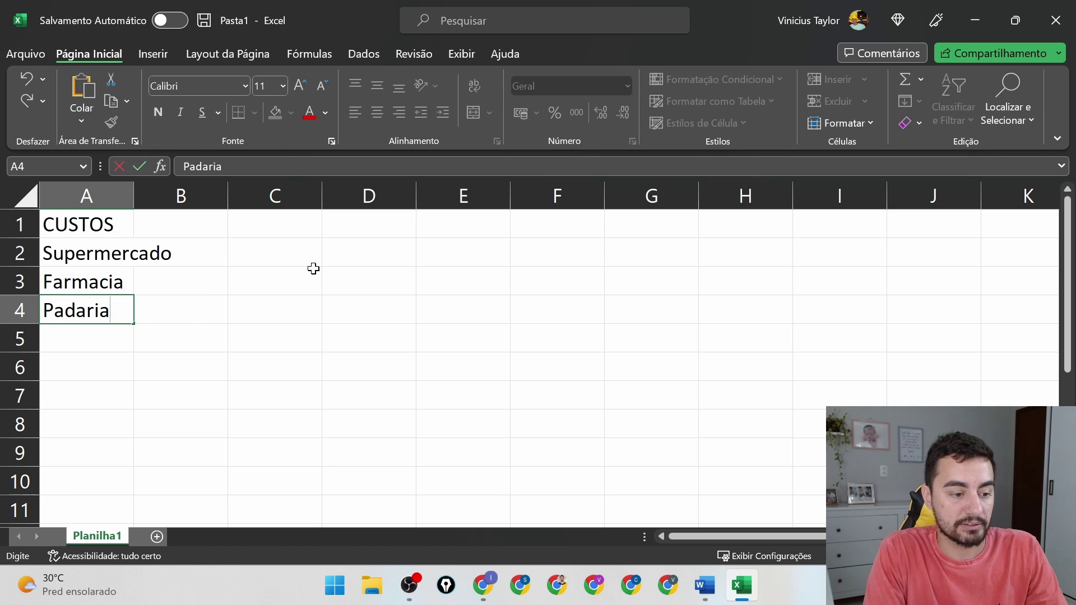
{"action": "key", "text": "Return"}
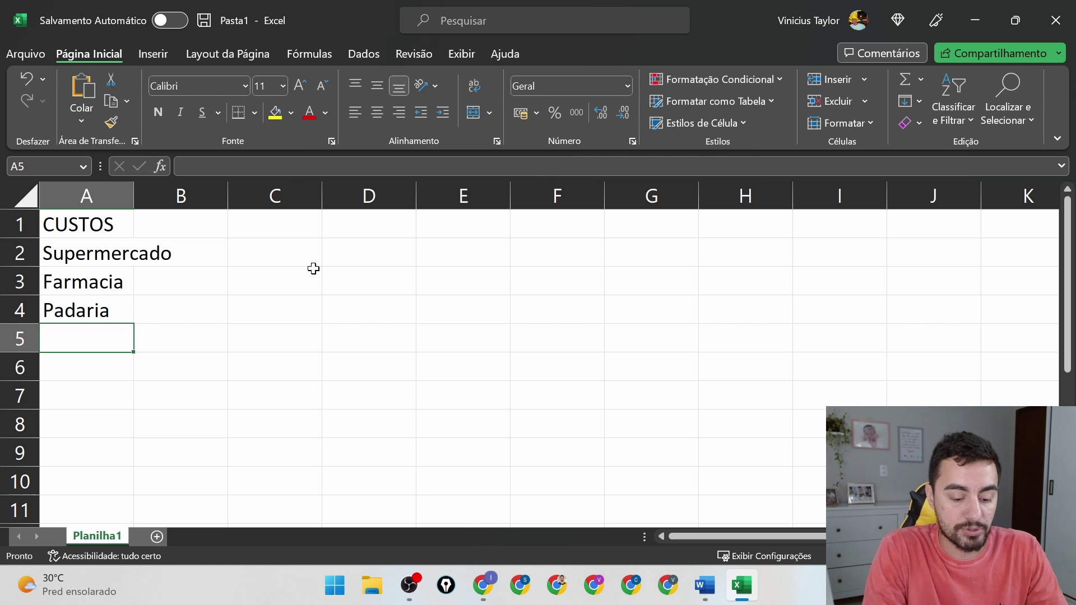
Step: Add Açougue, Combustivel and Escola in A5–A7
{"action": "type", "text": "Açougue"}
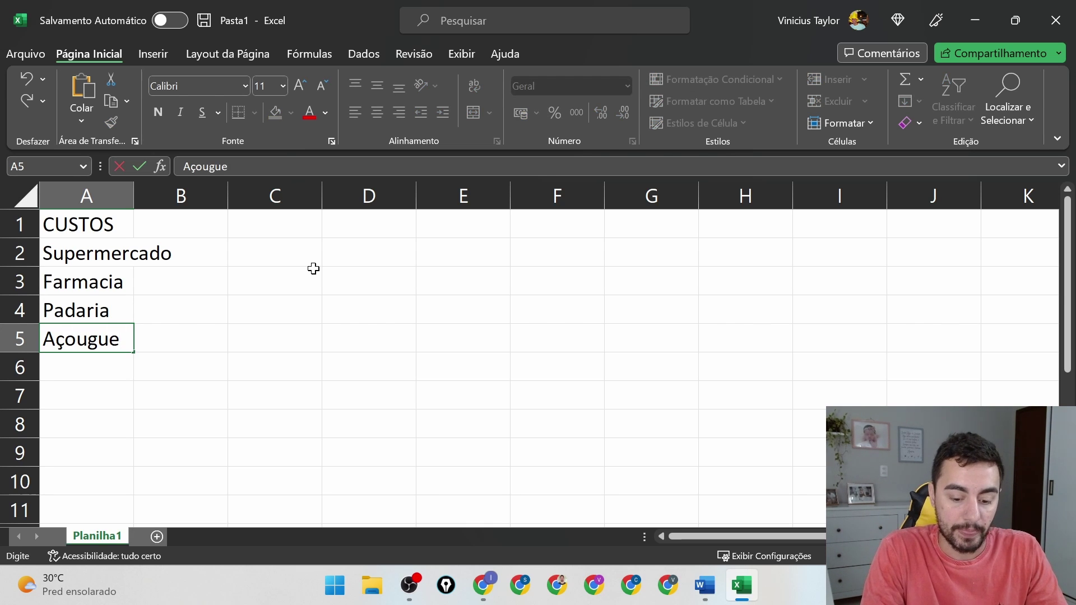
{"action": "key", "text": "Return"}
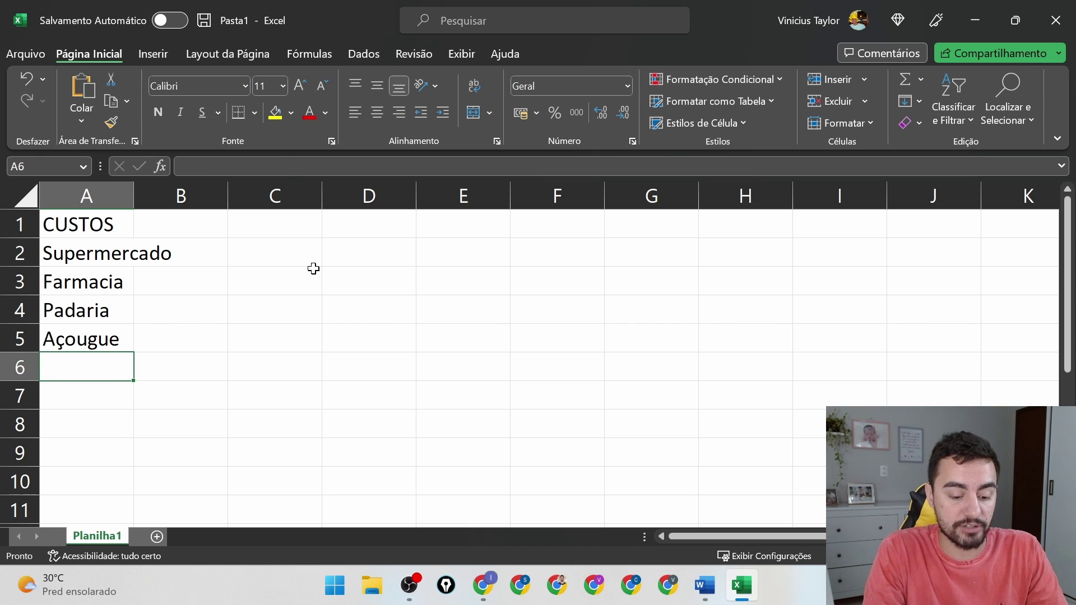
{"action": "type", "text": "Combustivel"}
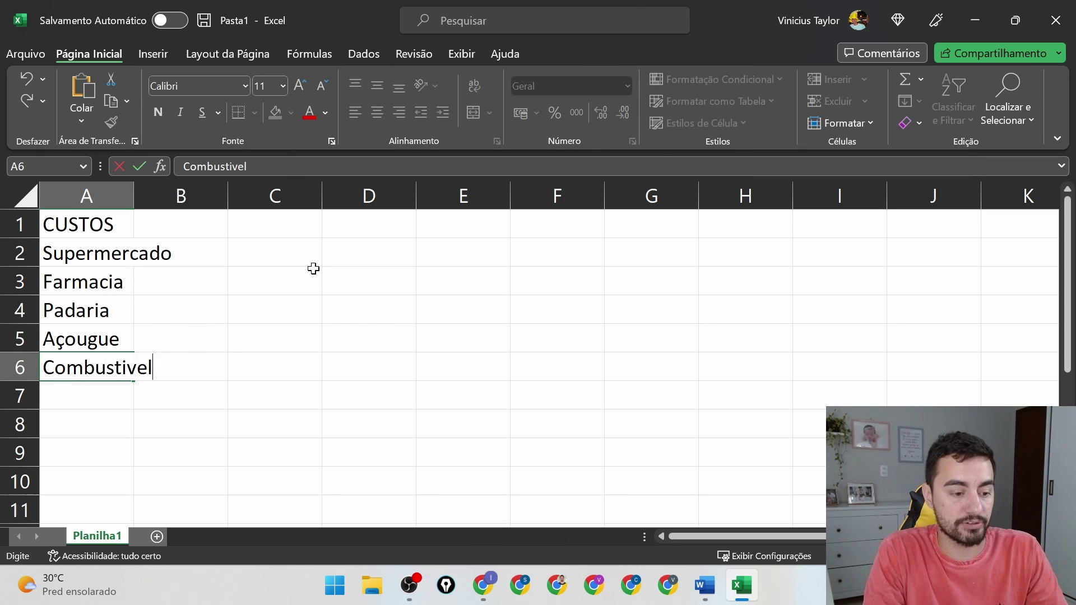
{"action": "key", "text": "Return"}
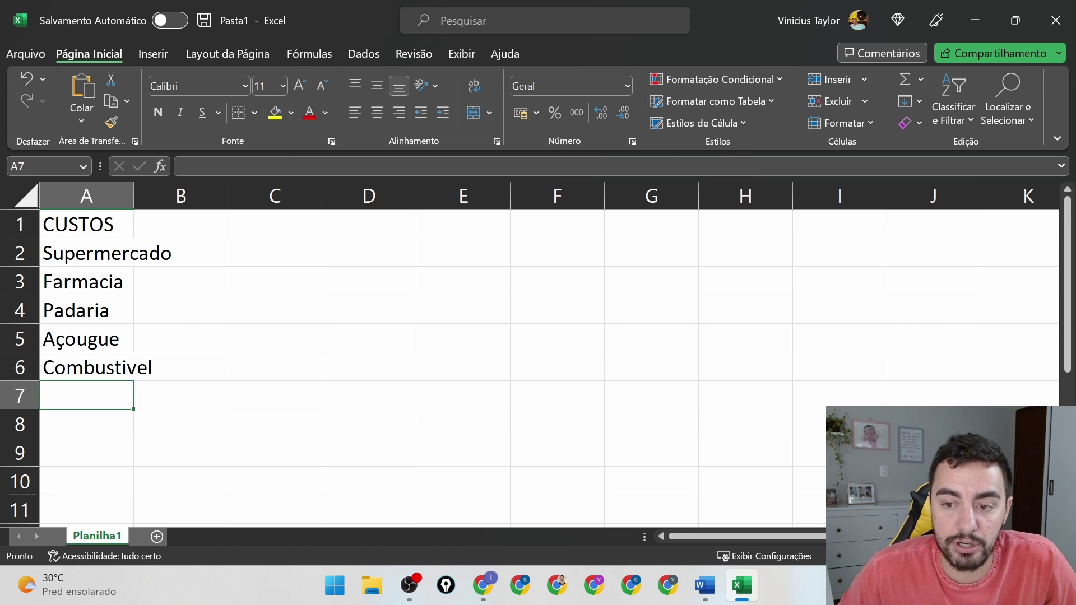
{"action": "key", "text": "ctrl+alt+1"}
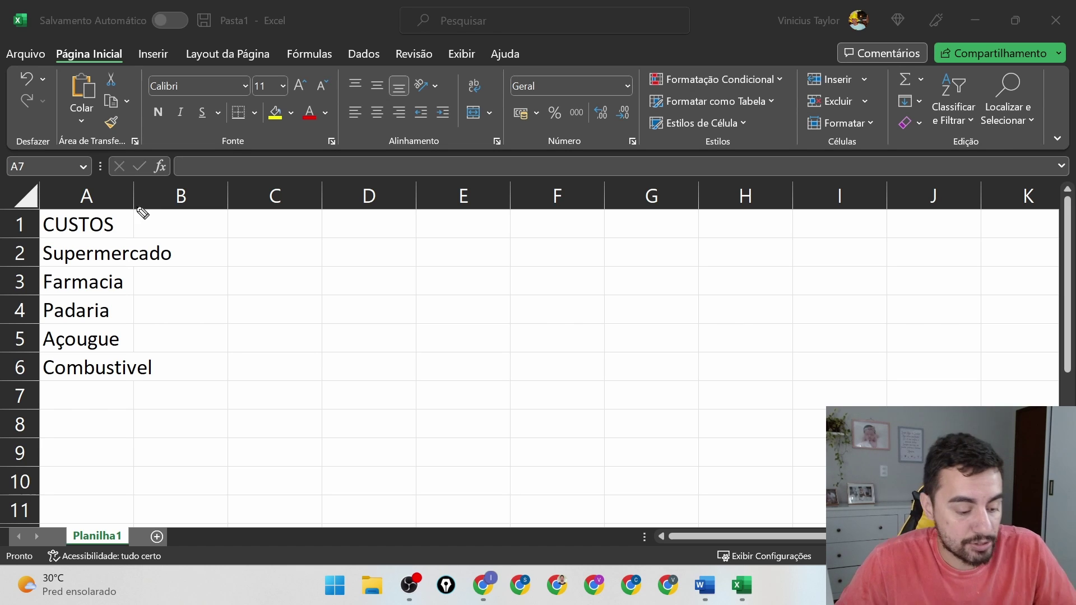
{"action": "key", "text": "Escape"}
{"action": "type", "text": "Es"}
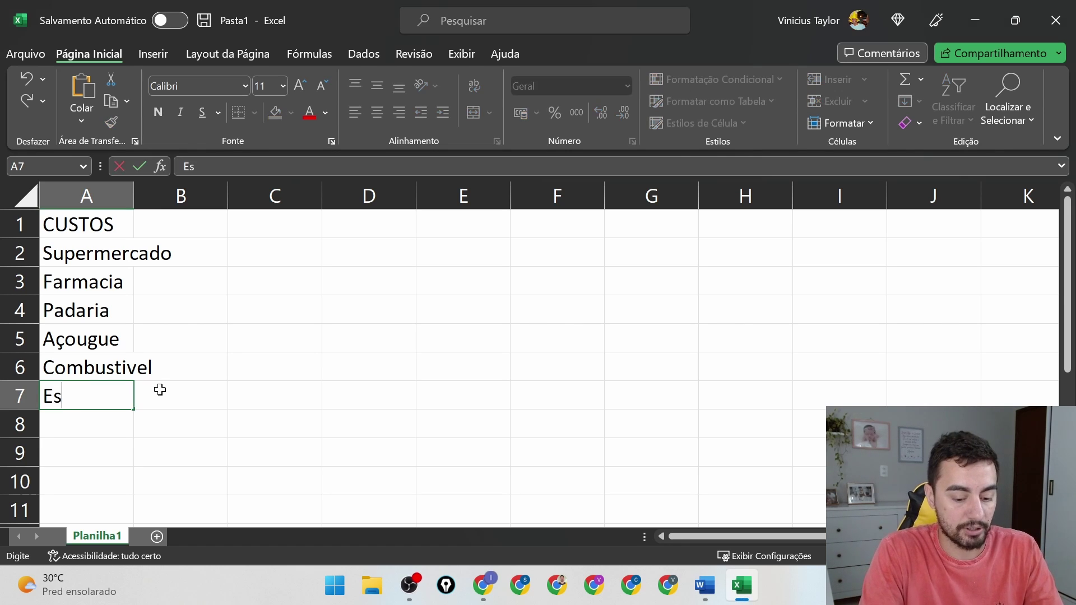
{"action": "type", "text": "cola"}
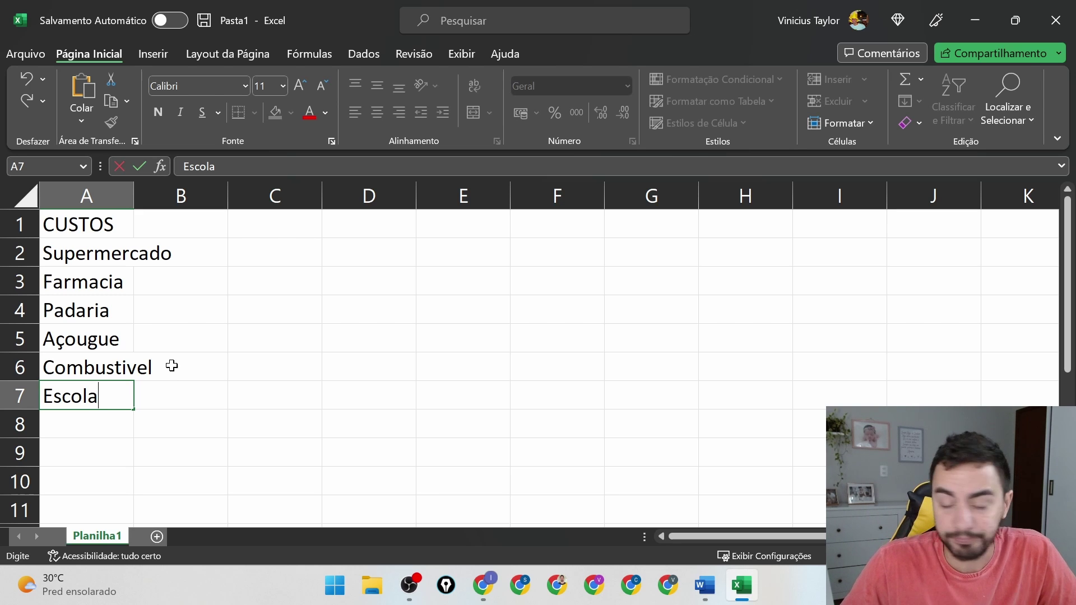
{"action": "left_click", "coordinate": [171, 366]}
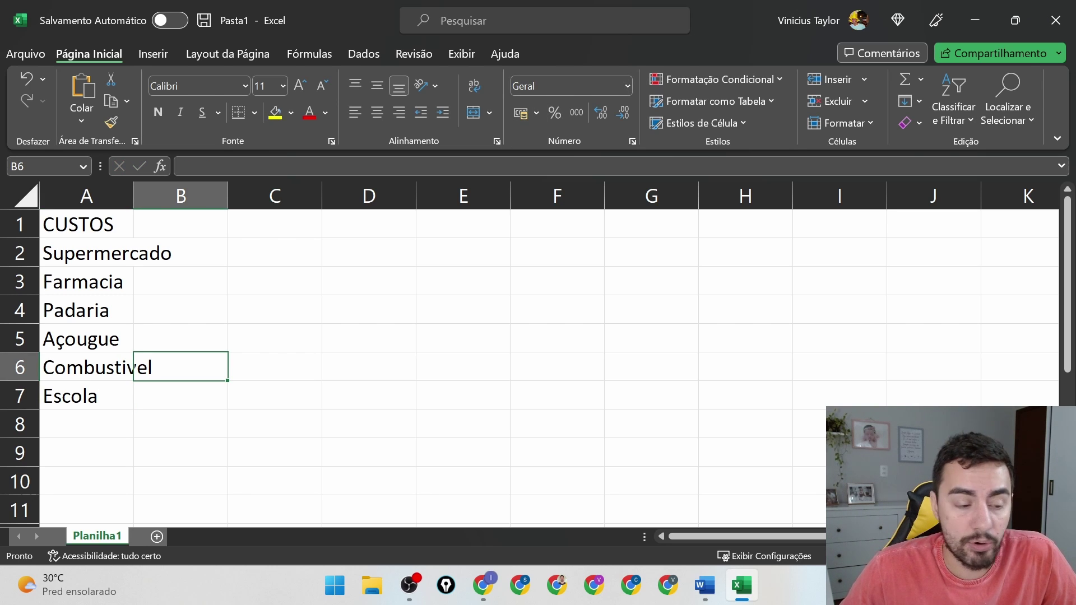
{"action": "key", "text": "ctrl+shift+1"}
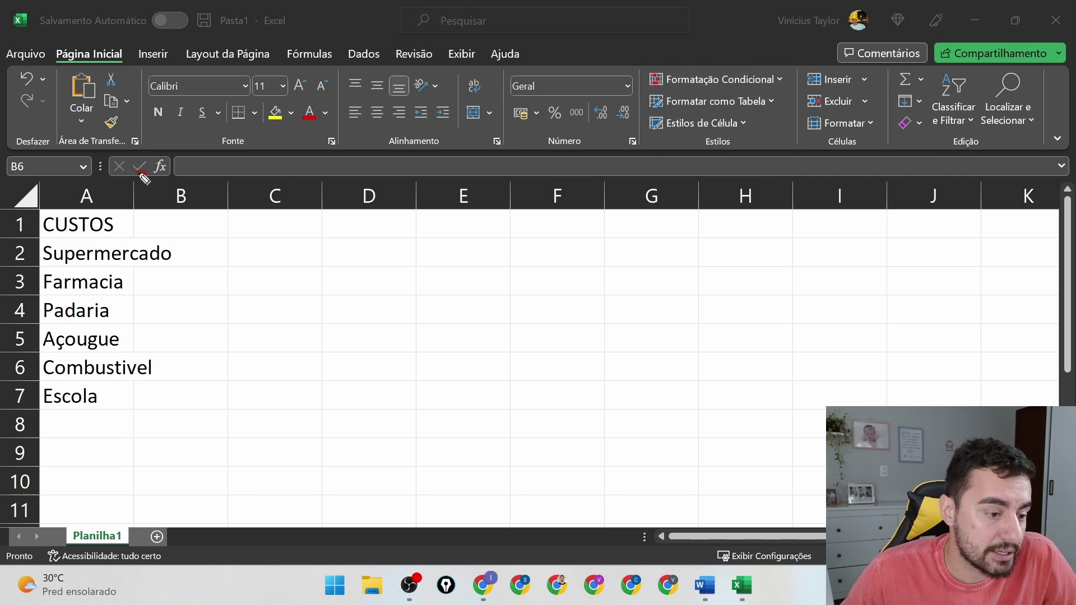
{"action": "left_click_drag", "start_coordinate": [144, 178], "coordinate": [139, 176]}
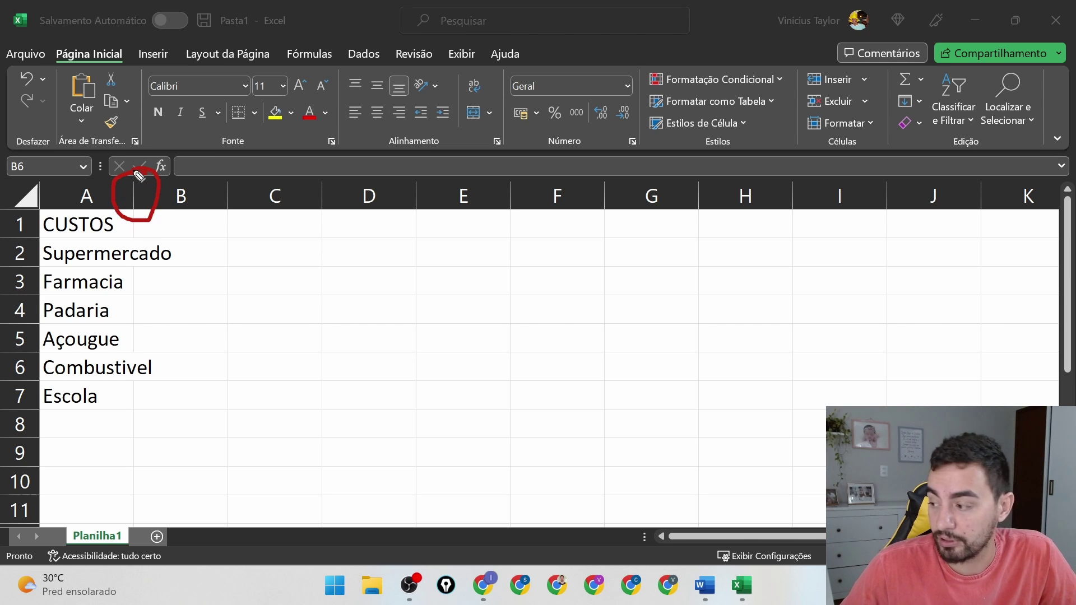
{"action": "left_click_drag", "start_coordinate": [222, 187], "coordinate": [250, 205]}
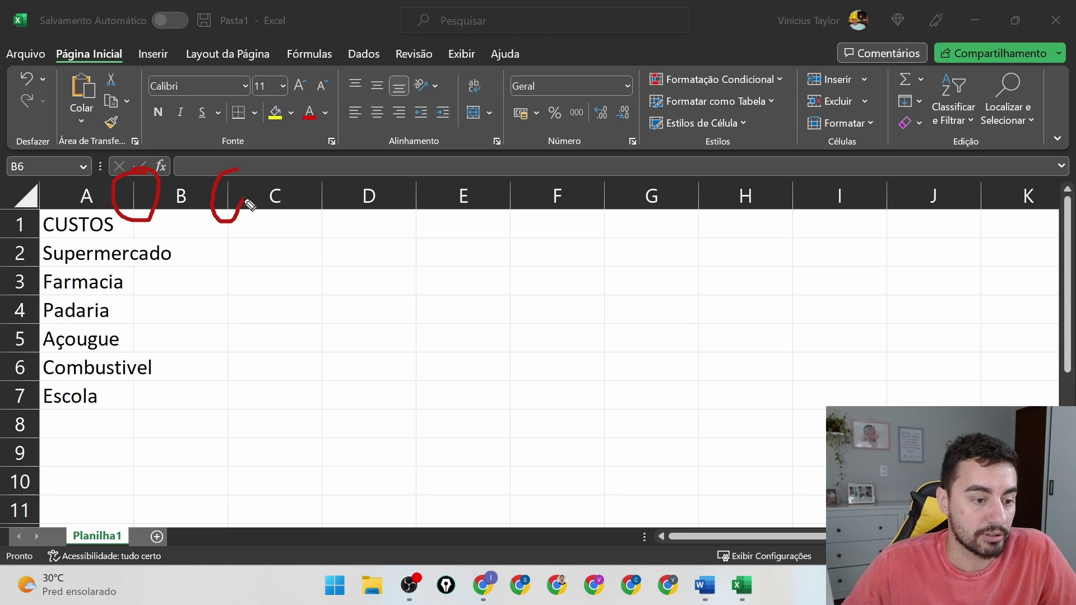
{"action": "mouse_move", "coordinate": [332, 174]}
{"action": "left_mouse_down"}
{"action": "mouse_move", "coordinate": [308, 212]}
{"action": "mouse_move", "coordinate": [328, 180]}
{"action": "left_mouse_up"}
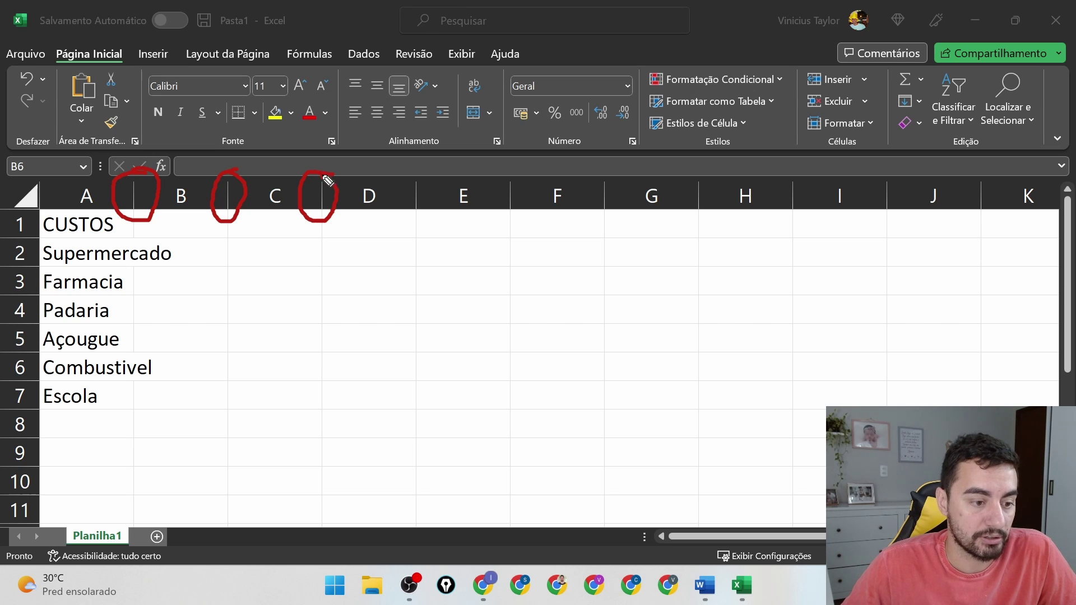
{"action": "left_click_drag", "start_coordinate": [82, 181], "coordinate": [77, 217]}
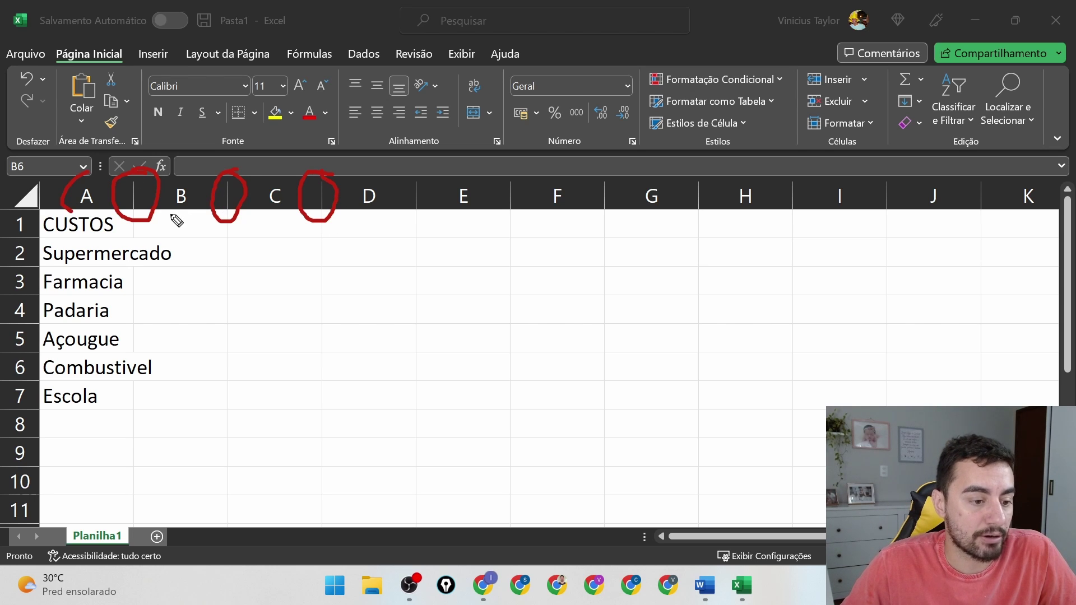
{"action": "left_click_drag", "start_coordinate": [178, 213], "coordinate": [200, 211]}
{"action": "left_click_drag", "start_coordinate": [265, 213], "coordinate": [286, 212]}
{"action": "left_click_drag", "start_coordinate": [361, 211], "coordinate": [595, 207]}
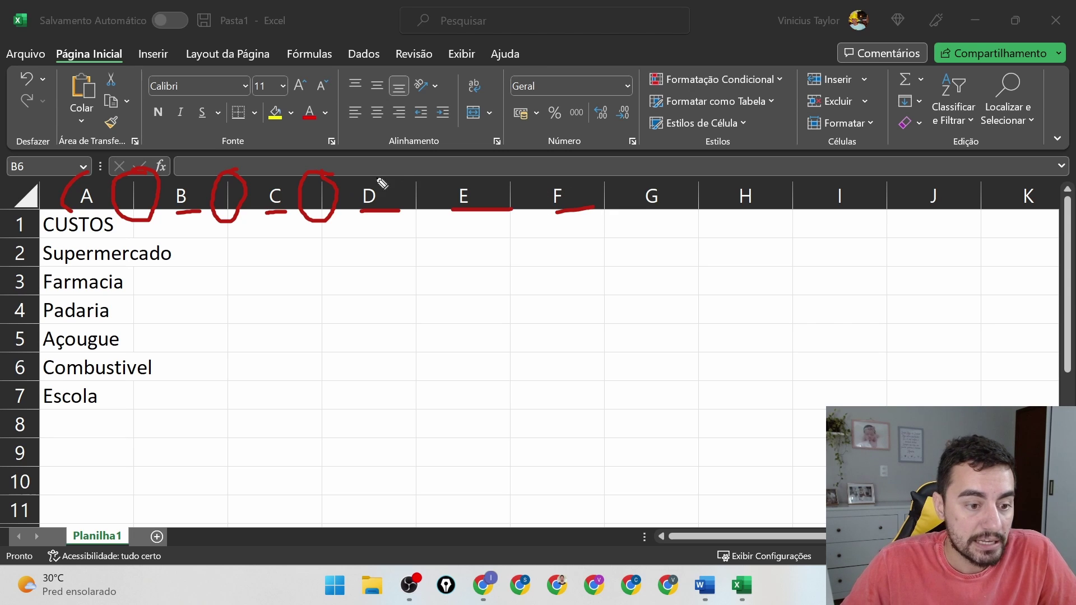
{"action": "mouse_move", "coordinate": [423, 180]}
{"action": "left_mouse_down"}
{"action": "mouse_move", "coordinate": [413, 221]}
{"action": "mouse_move", "coordinate": [411, 171]}
{"action": "left_mouse_up"}
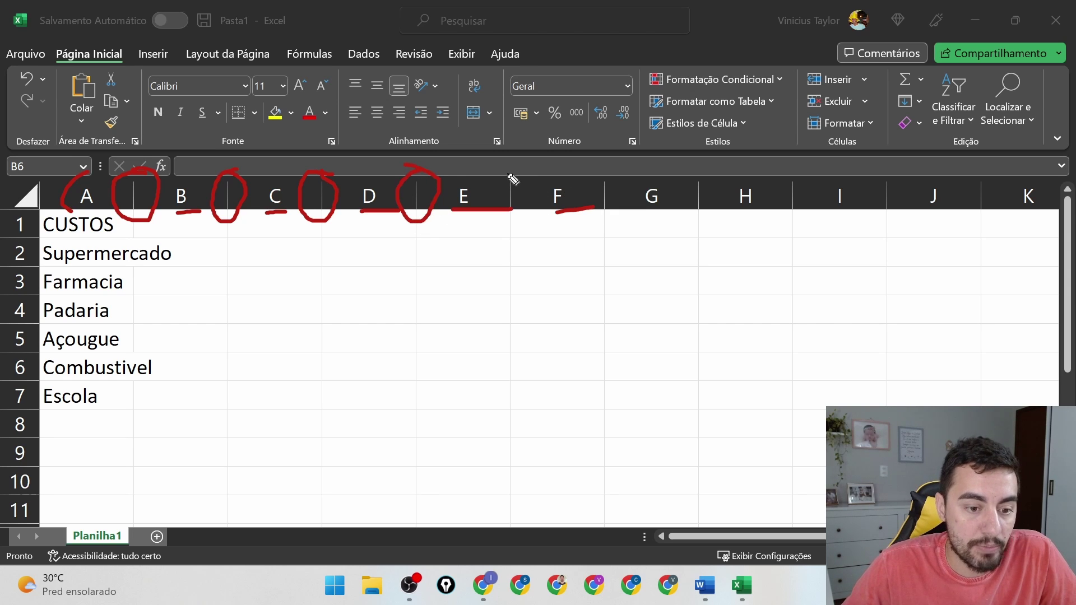
{"action": "left_click_drag", "start_coordinate": [504, 174], "coordinate": [530, 209]}
{"action": "left_click_drag", "start_coordinate": [594, 185], "coordinate": [604, 170]}
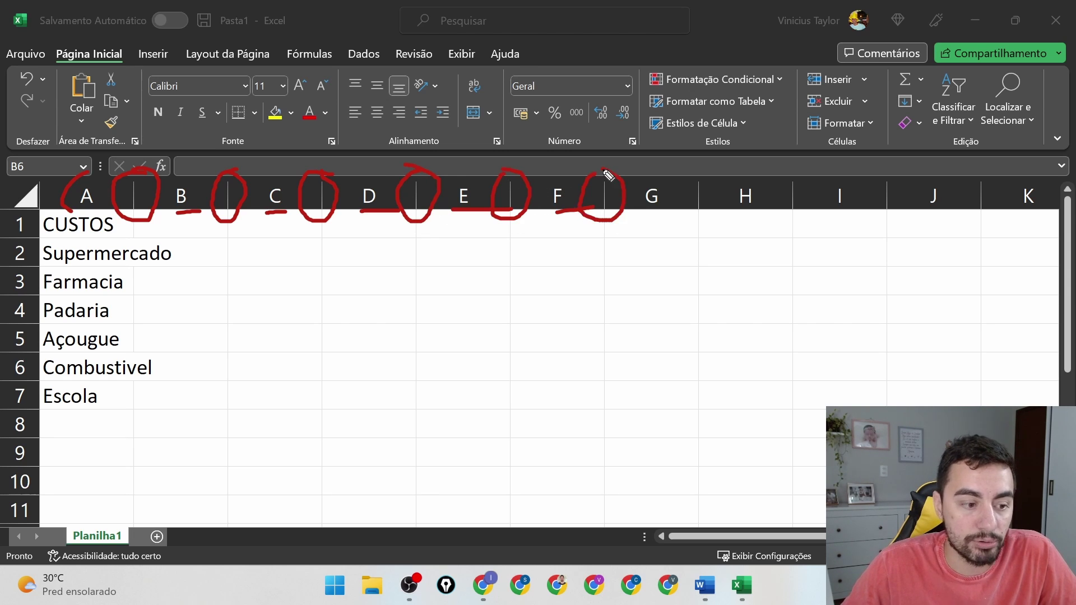
{"action": "left_click_drag", "start_coordinate": [50, 233], "coordinate": [33, 265]}
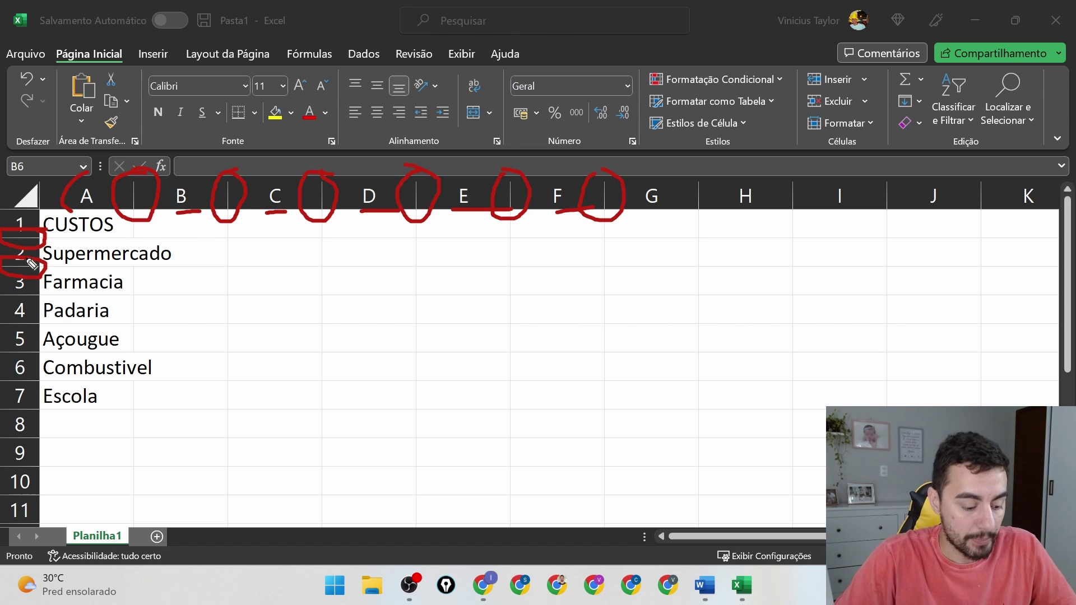
{"action": "key", "text": "e"}
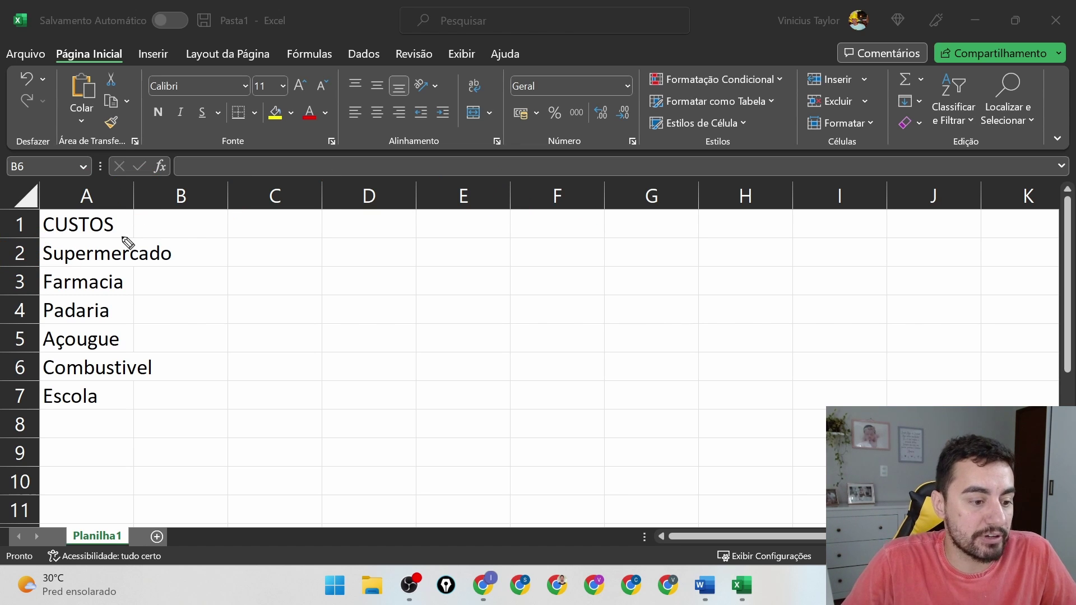
{"action": "mouse_move", "coordinate": [140, 228]}
{"action": "left_mouse_down"}
{"action": "mouse_move", "coordinate": [128, 280]}
{"action": "mouse_move", "coordinate": [139, 230]}
{"action": "left_mouse_up"}
{"action": "mouse_move", "coordinate": [137, 350]}
{"action": "left_mouse_down"}
{"action": "mouse_move", "coordinate": [132, 389]}
{"action": "mouse_move", "coordinate": [146, 352]}
{"action": "left_mouse_up"}
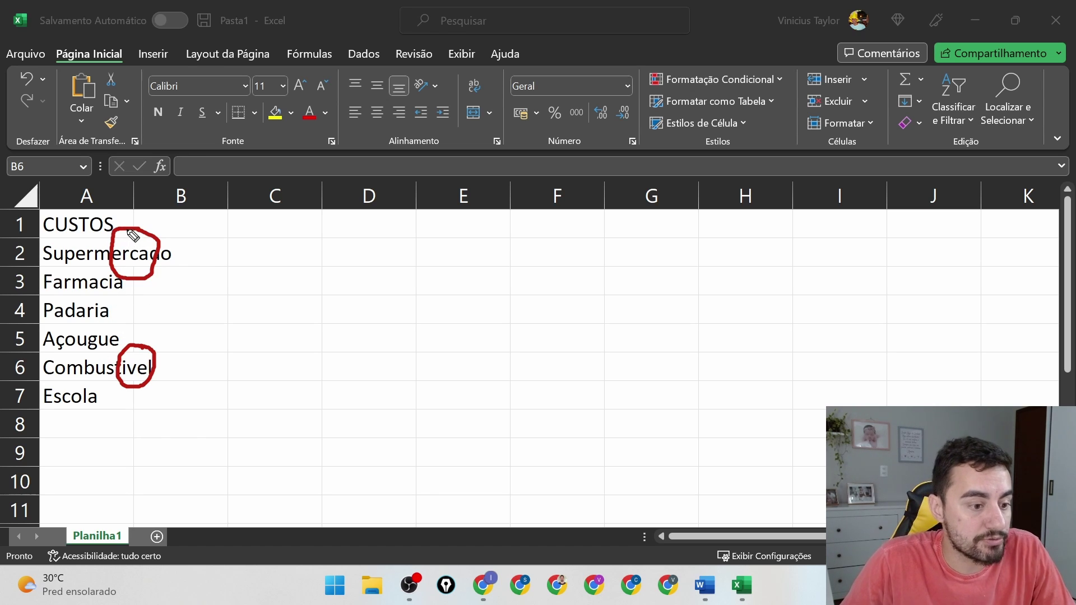
{"action": "key", "text": "Escape"}
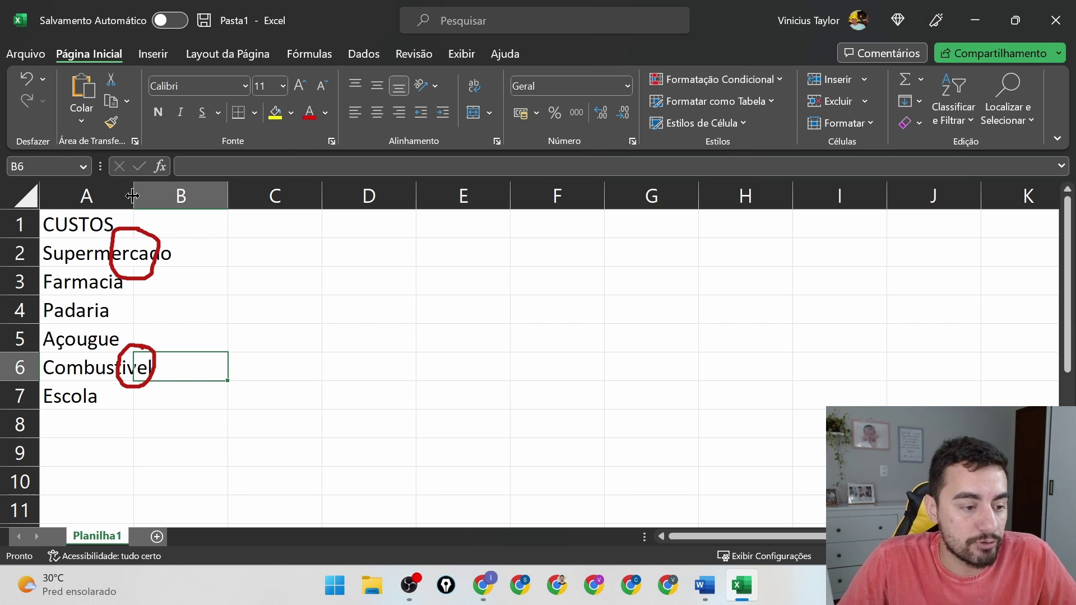
Step: Widen column A to 12,00 (139 pixels) so Supermercado and Combustivel fit
{"action": "left_click_drag", "start_coordinate": [134, 193], "coordinate": [134, 194]}
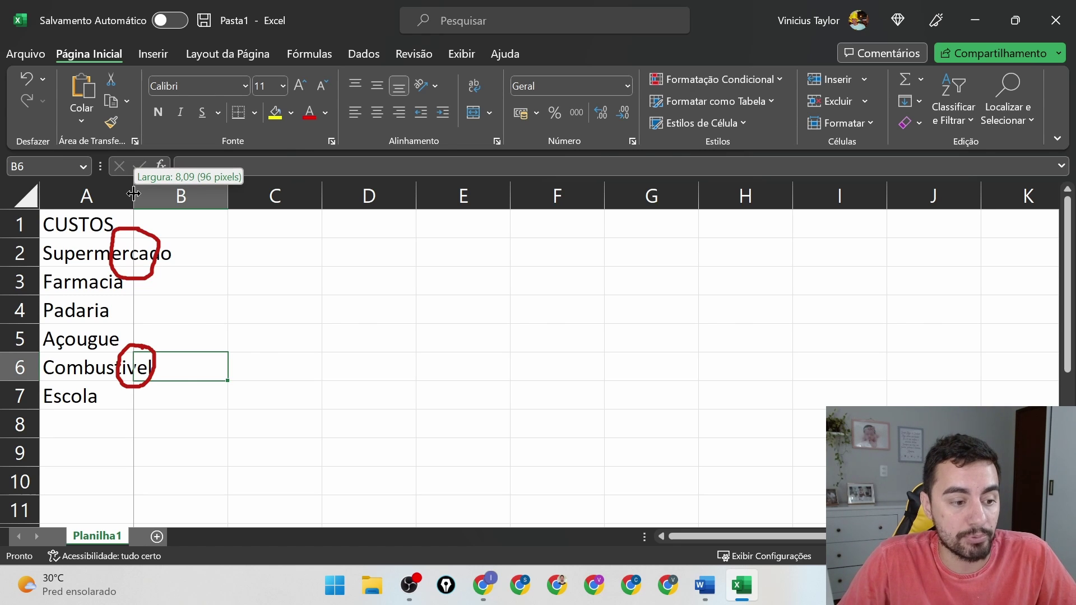
{"action": "left_click_drag", "start_coordinate": [134, 193], "coordinate": [183, 192]}
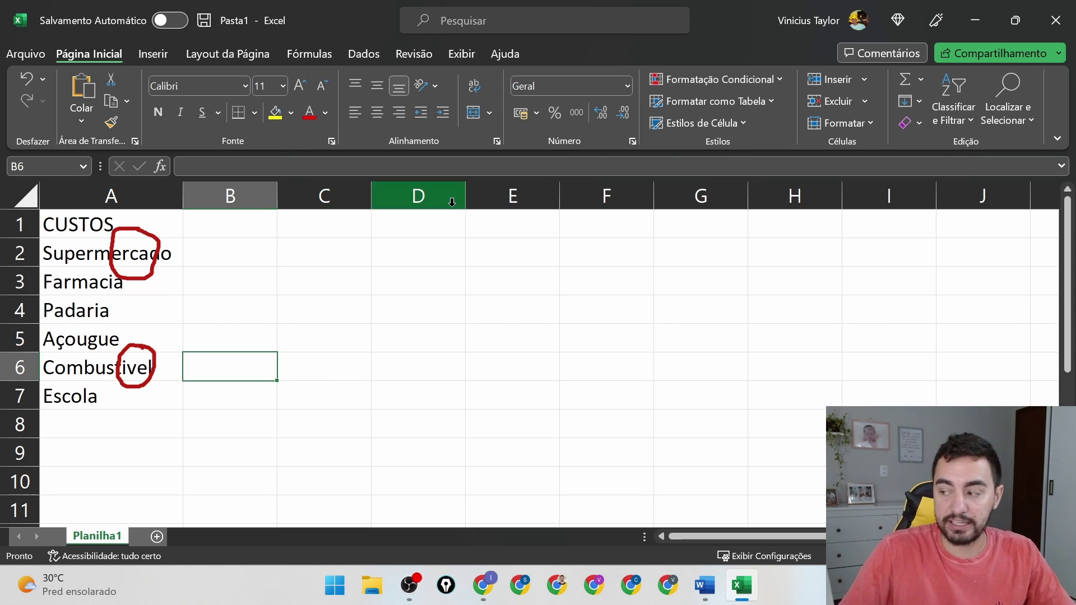
{"action": "key", "text": "e"}
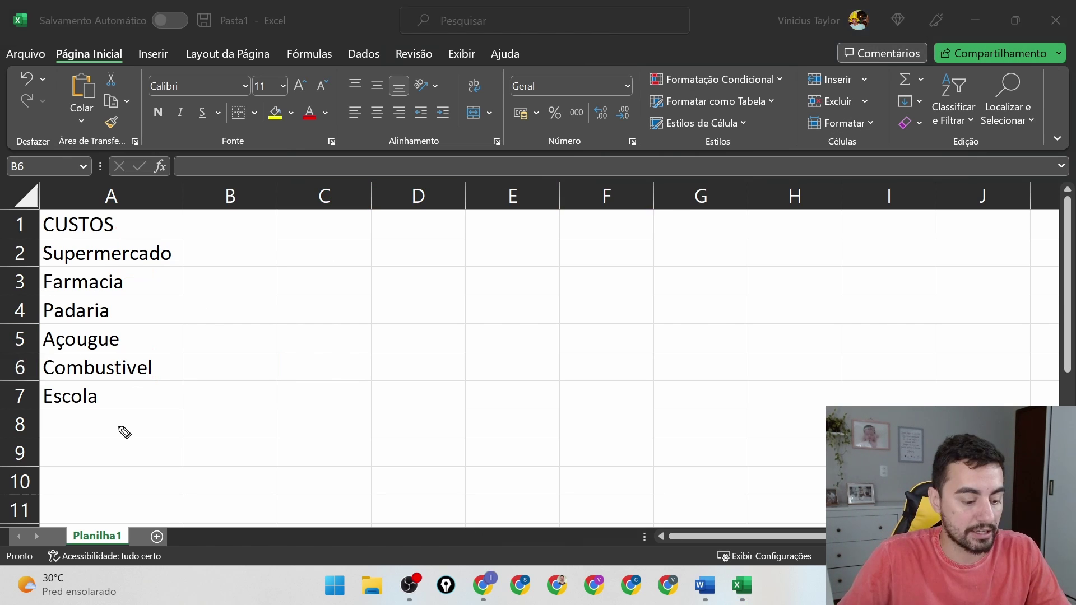
{"action": "key", "text": "Escape"}
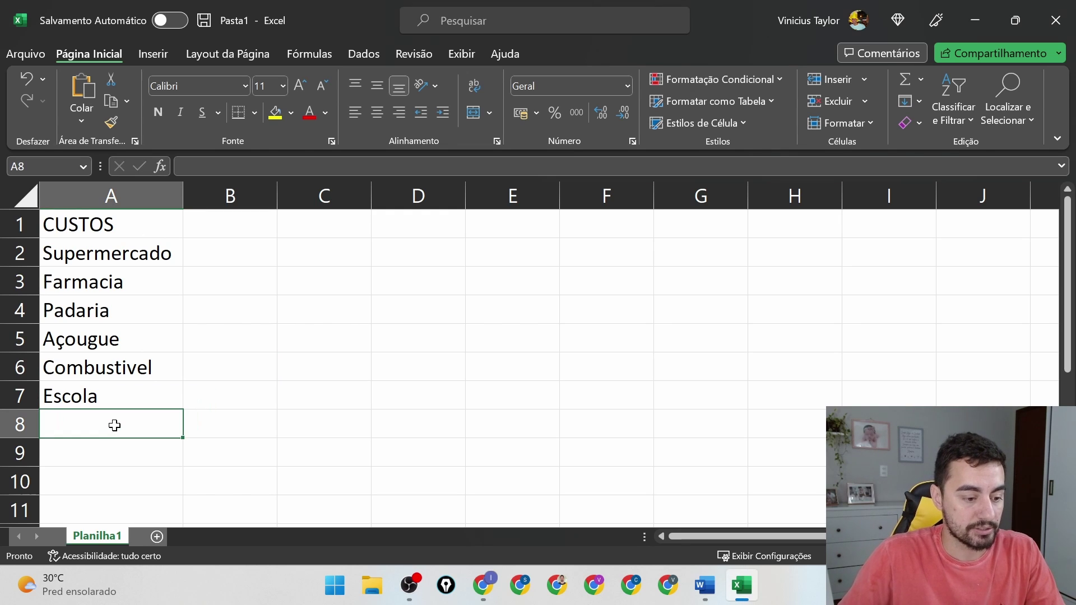
{"action": "left_click", "coordinate": [114, 425]}
{"action": "type", "text": "Saúde"}
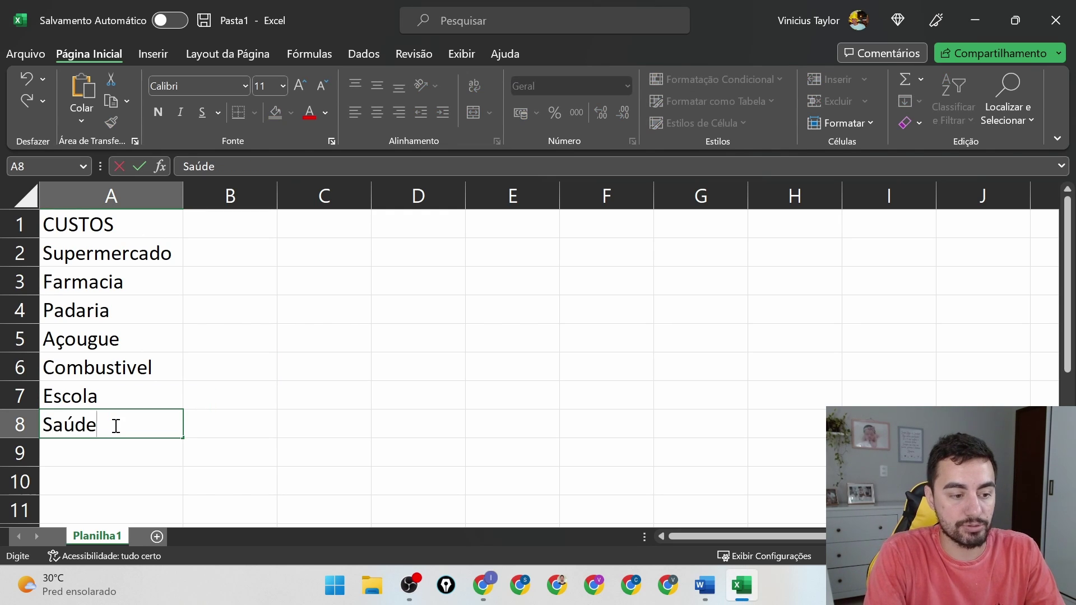
{"action": "key", "text": "Return"}
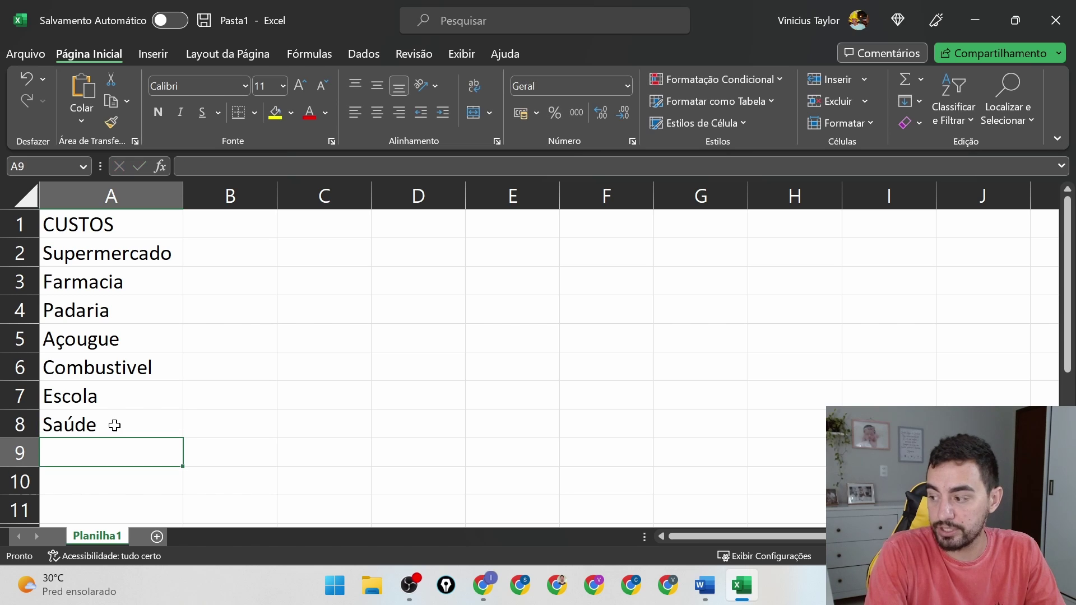
{"action": "type", "text": "Vest"}
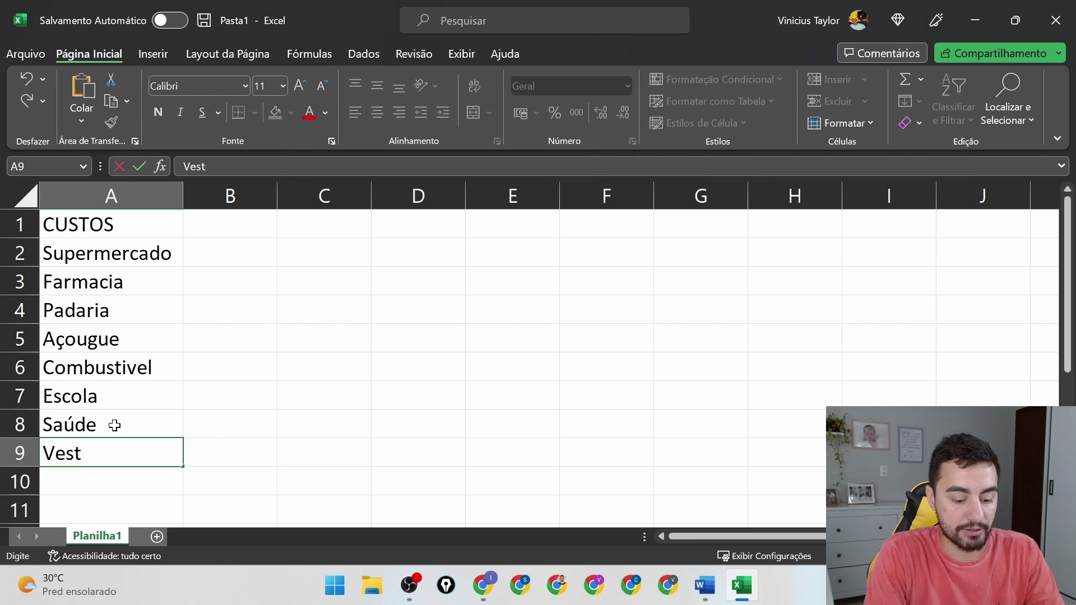
{"action": "type", "text": "uario"}
{"action": "key", "text": "Return"}
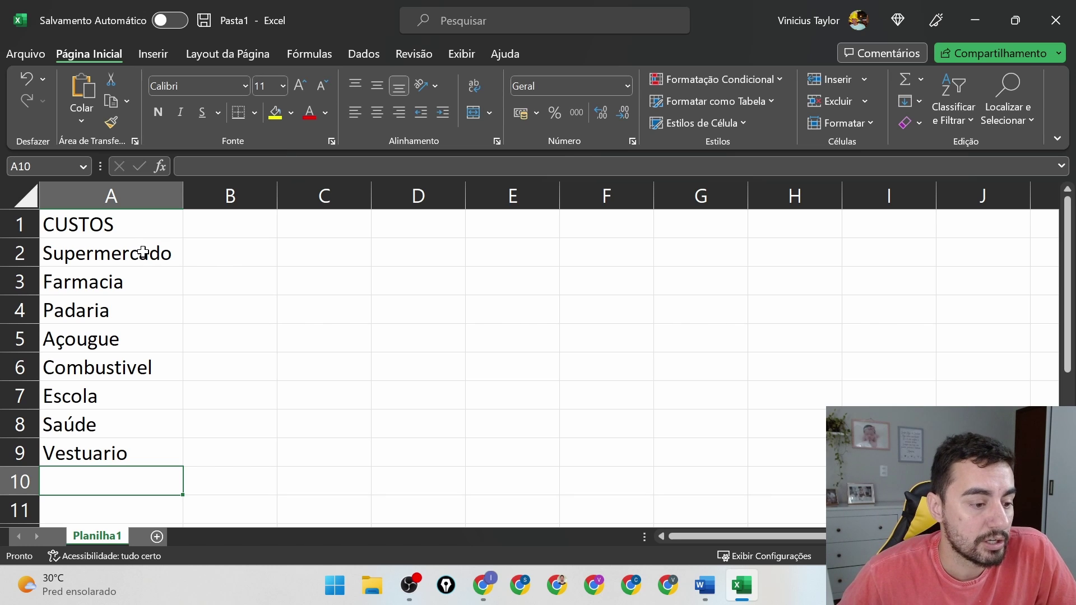
{"action": "left_click", "coordinate": [100, 232]}
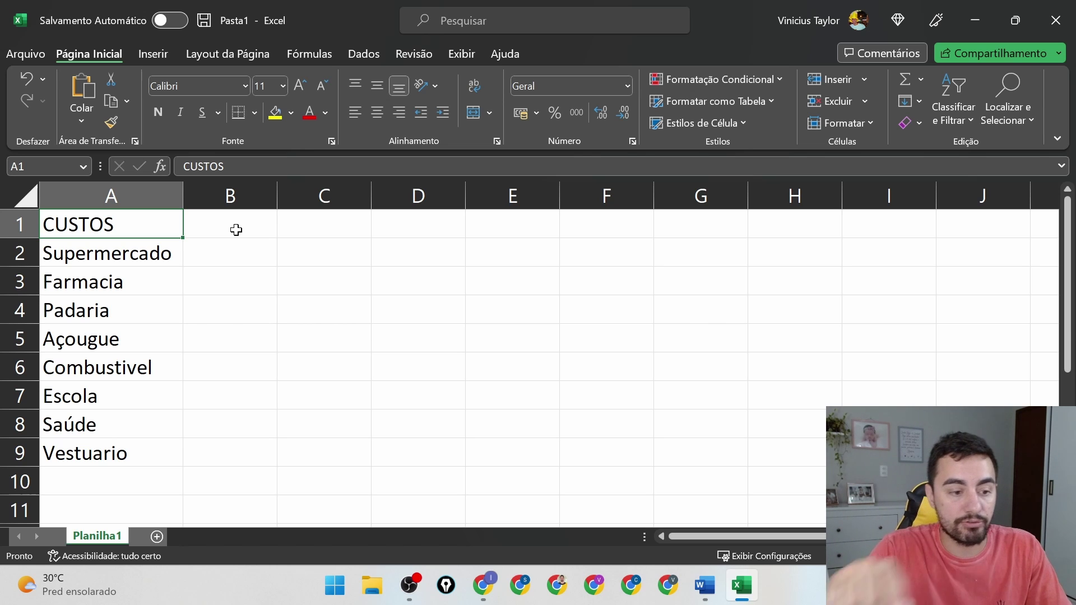
{"action": "left_click", "coordinate": [236, 230]}
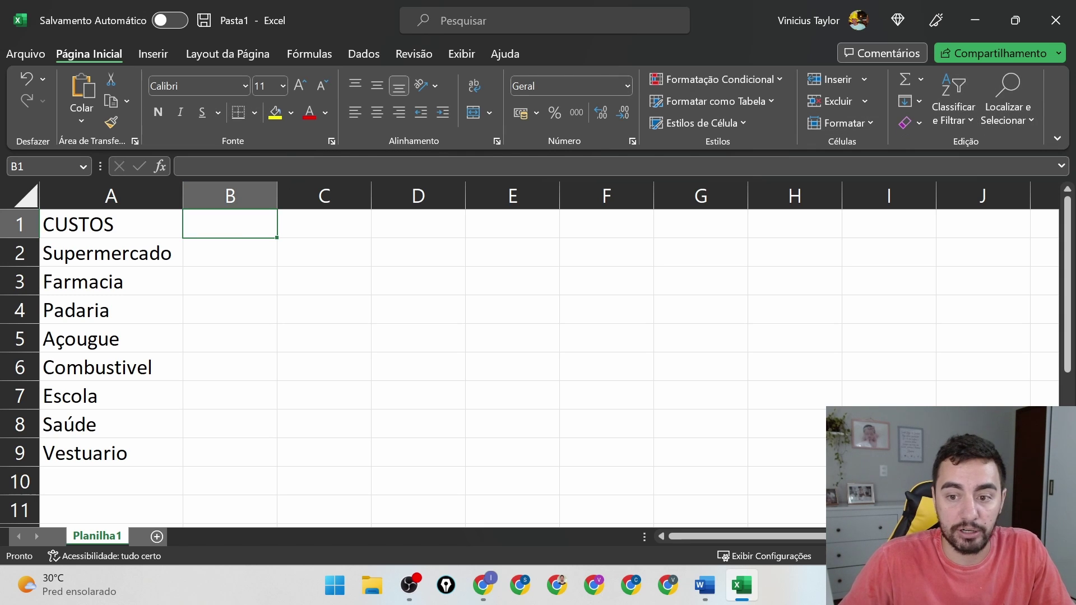
{"action": "key", "text": "ctrl+2"}
{"action": "left_click_drag", "start_coordinate": [234, 185], "coordinate": [273, 187]}
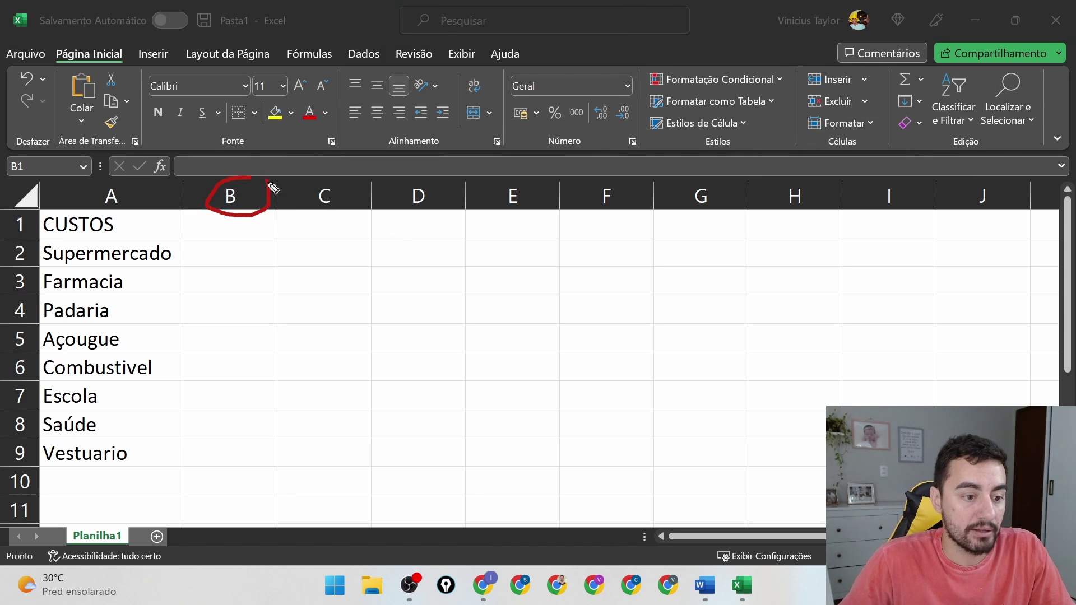
{"action": "left_click_drag", "start_coordinate": [24, 211], "coordinate": [37, 203]}
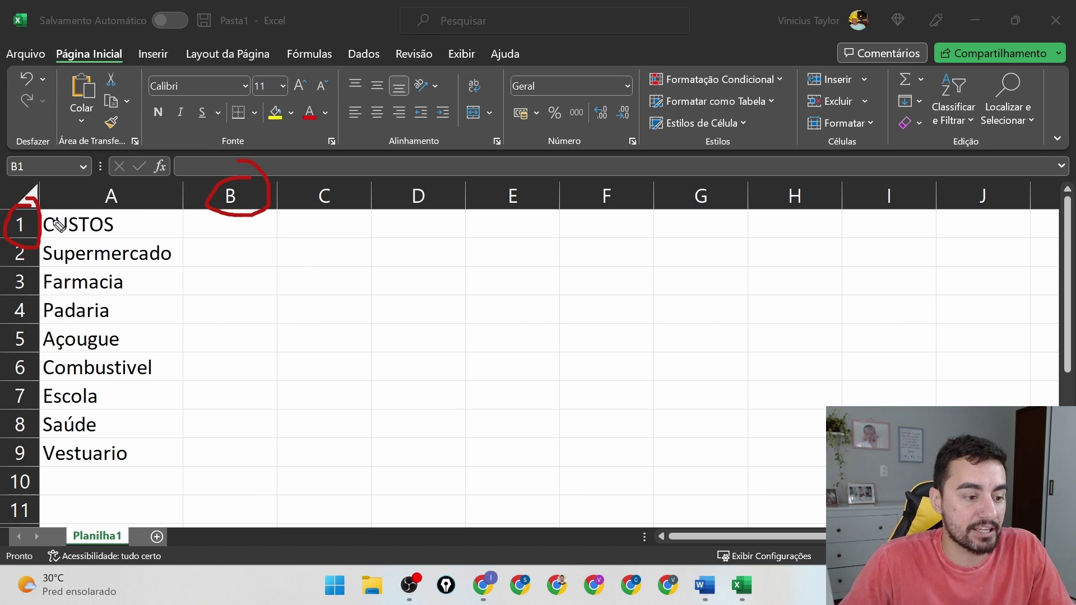
{"action": "mouse_move", "coordinate": [43, 228]}
{"action": "left_mouse_down"}
{"action": "mouse_move", "coordinate": [206, 229]}
{"action": "mouse_move", "coordinate": [228, 217]}
{"action": "left_mouse_up"}
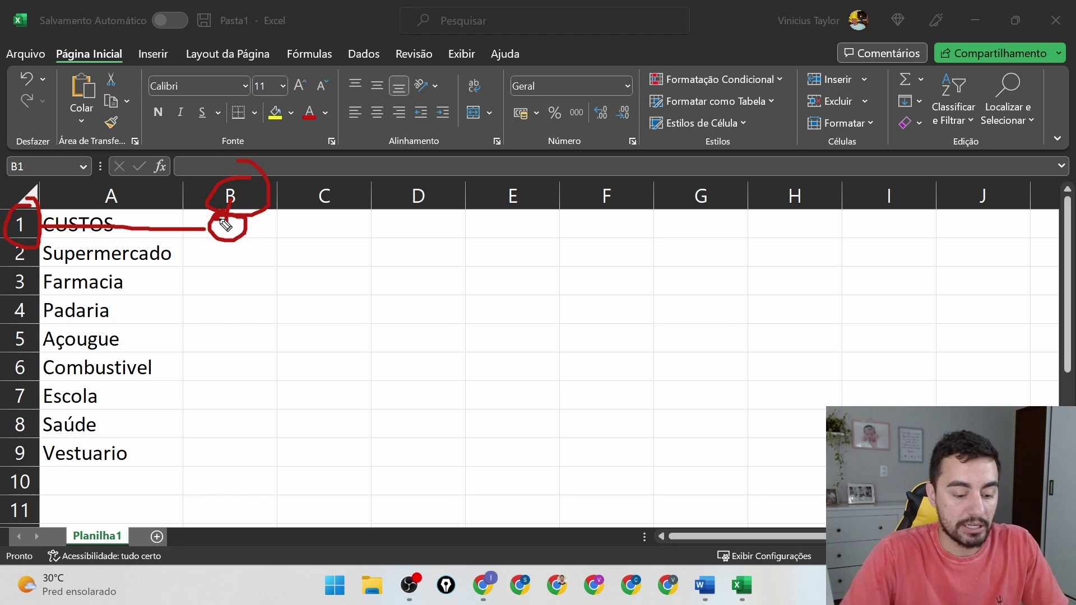
{"action": "key", "text": "e"}
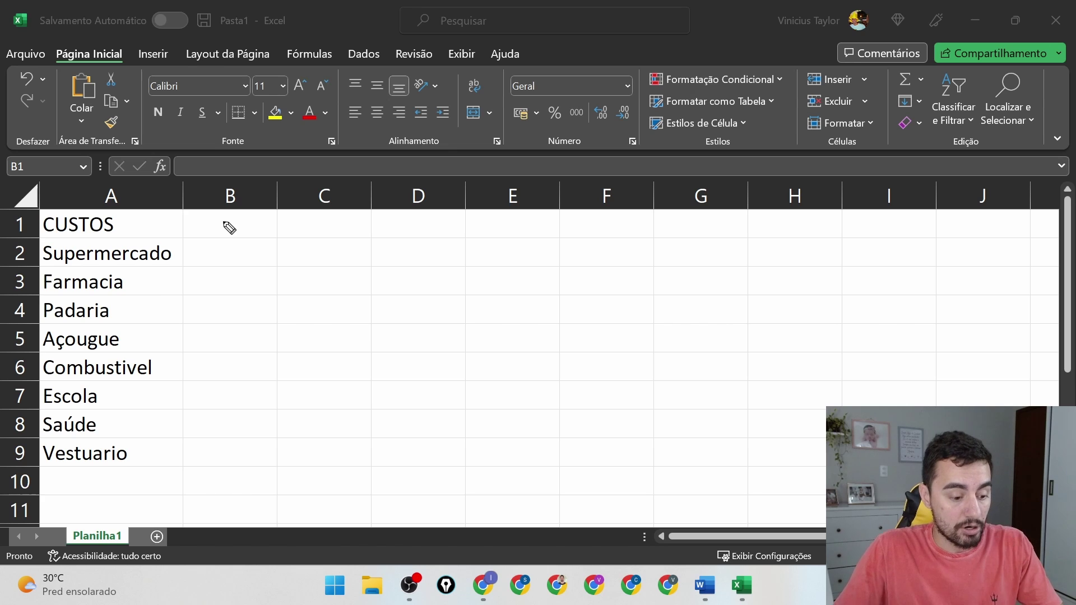
{"action": "left_click", "coordinate": [229, 229]}
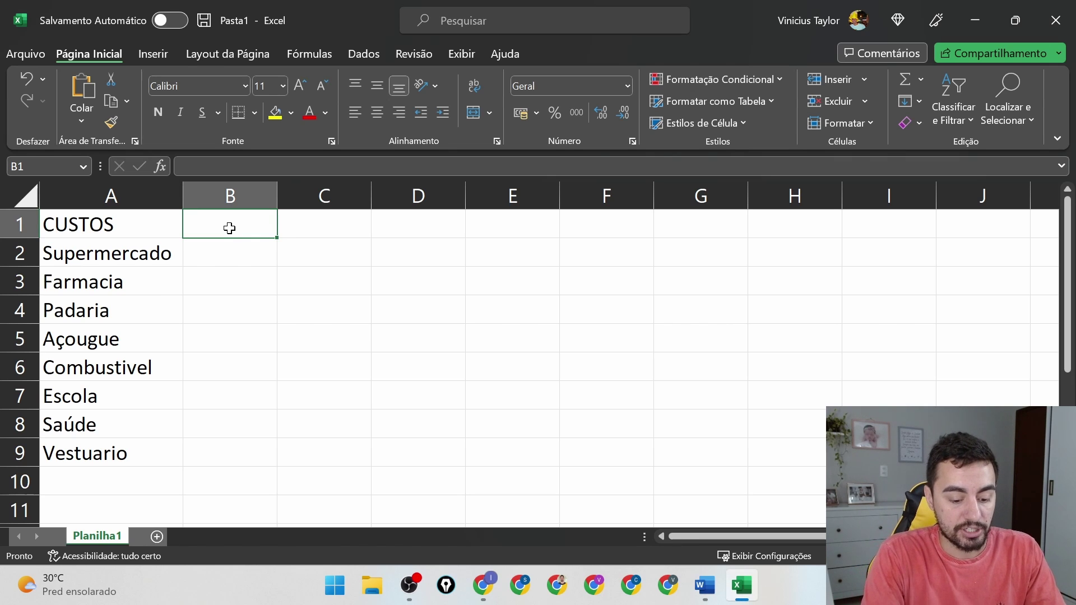
Step: Enter the month headings JANEIRO in B1, FEVEREIRO in C1 and MARÇO in D1
{"action": "type", "text": "JANEIRO"}
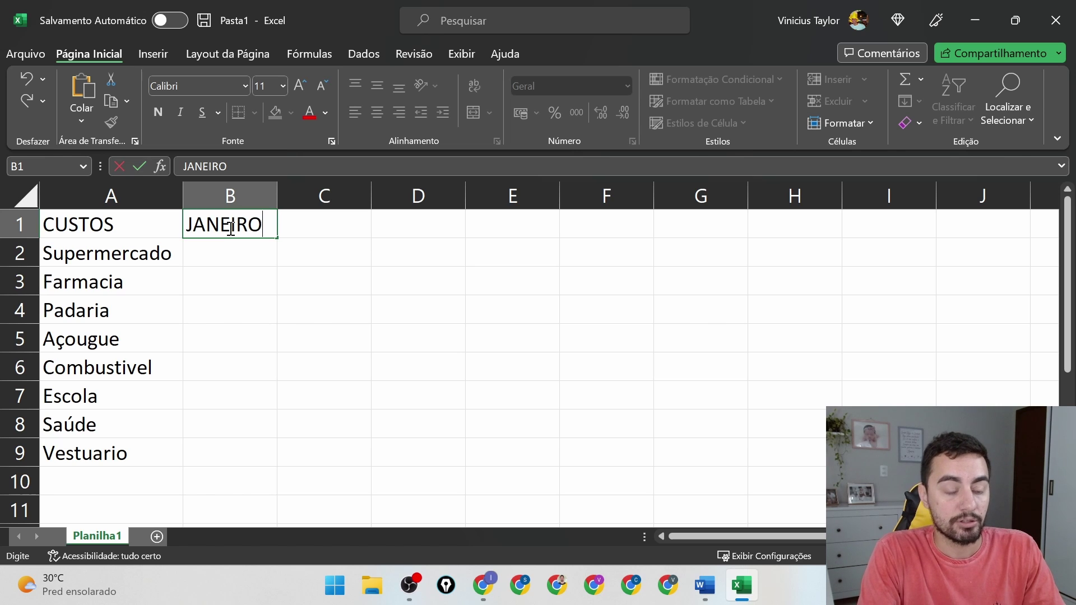
{"action": "key", "text": "Tab"}
{"action": "type", "text": "FE"}
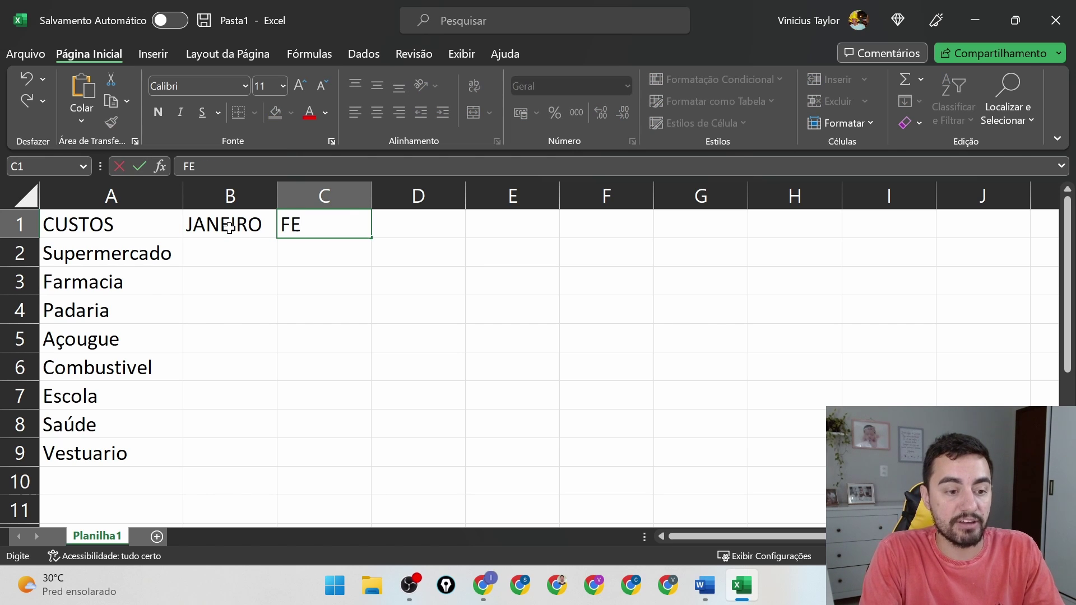
{"action": "type", "text": "VEREIRO"}
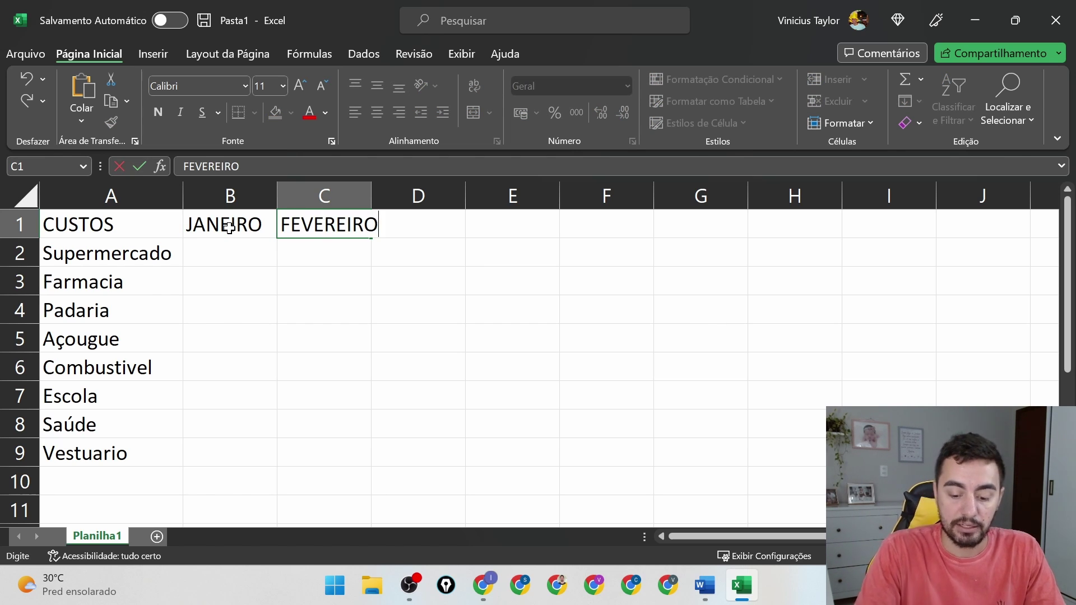
{"action": "key", "text": "Tab"}
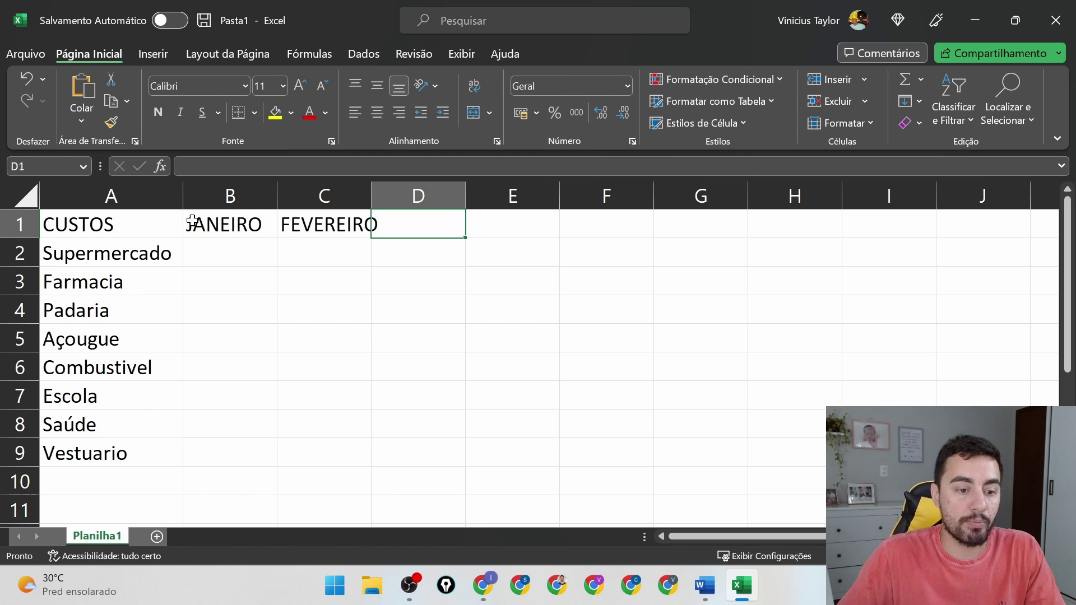
{"action": "left_click", "coordinate": [313, 234]}
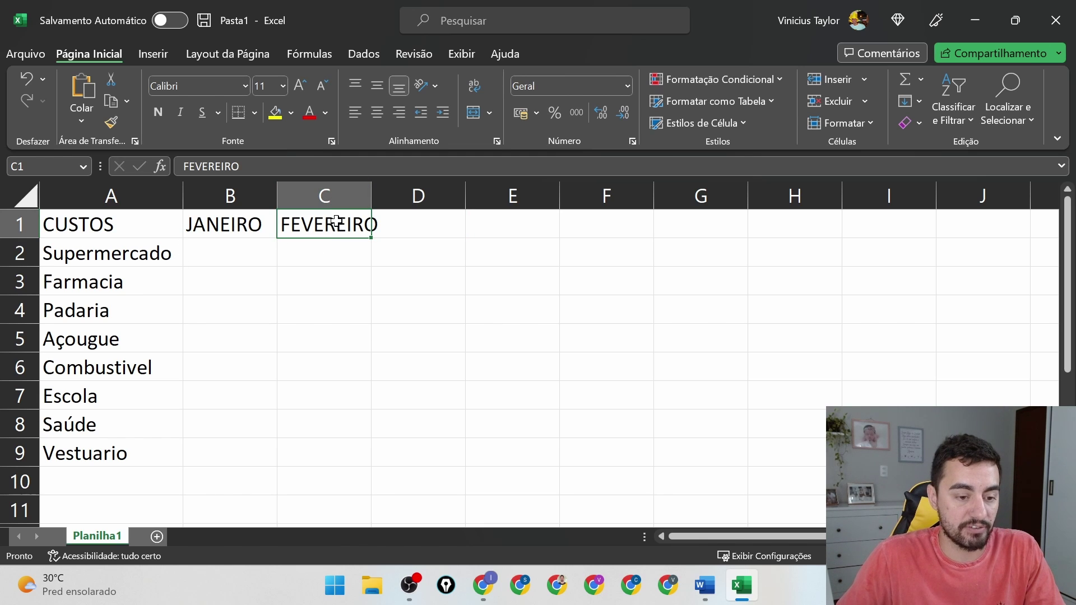
{"action": "left_click", "coordinate": [436, 223]}
{"action": "type", "text": "MAR"}
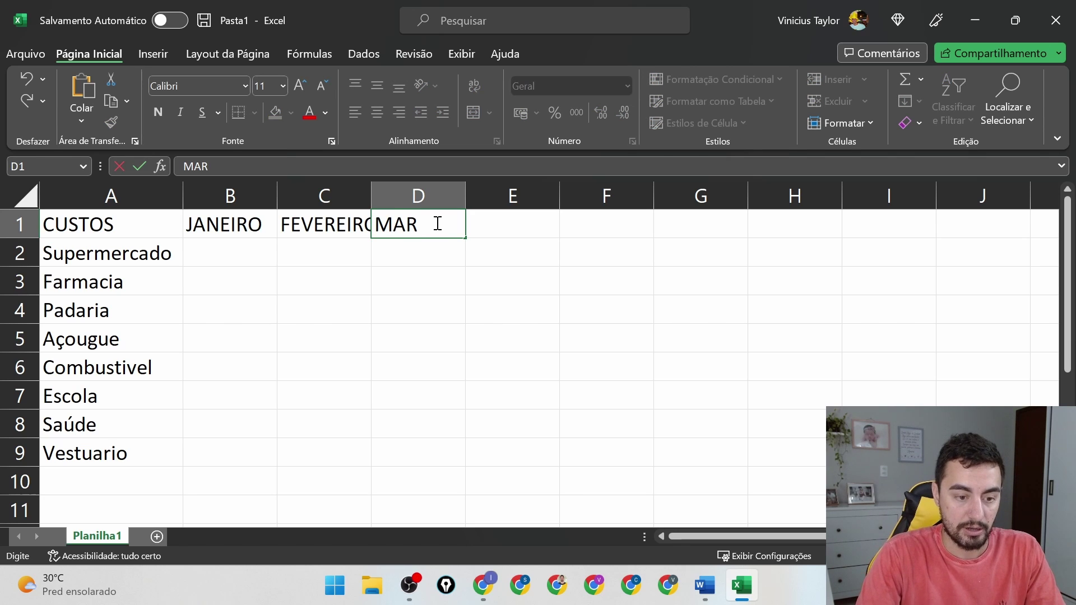
{"action": "type", "text": "ÇO"}
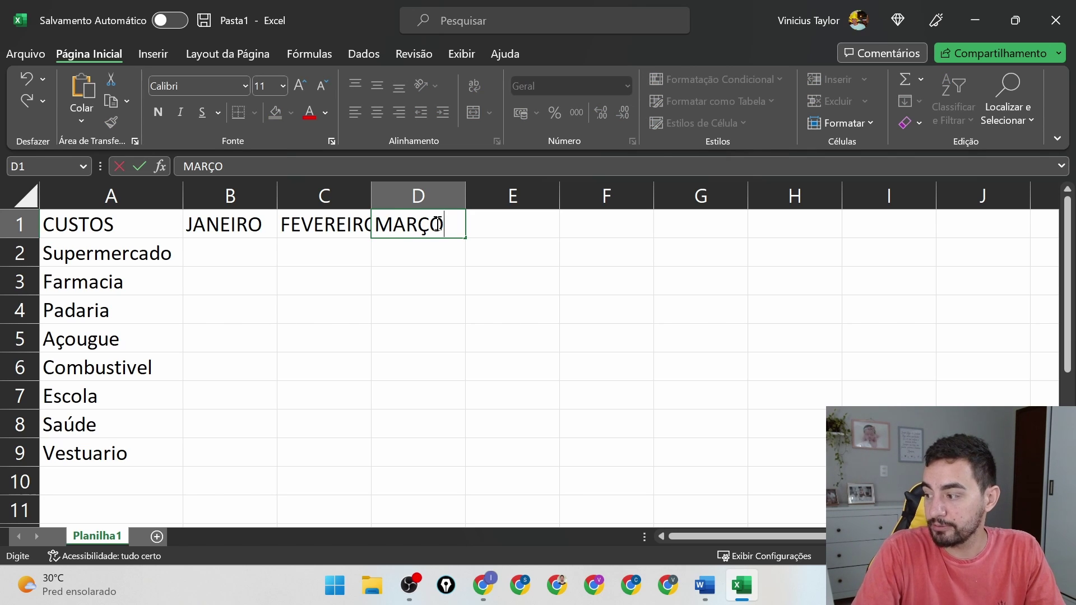
{"action": "left_click", "coordinate": [228, 223]}
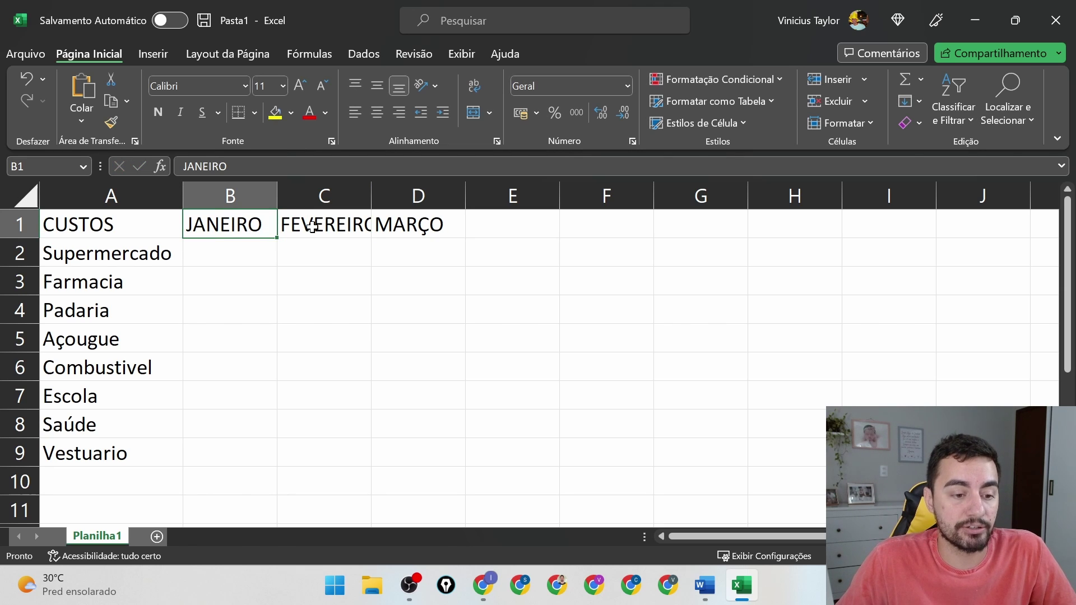
{"action": "left_click", "coordinate": [348, 227]}
{"action": "left_click", "coordinate": [426, 226]}
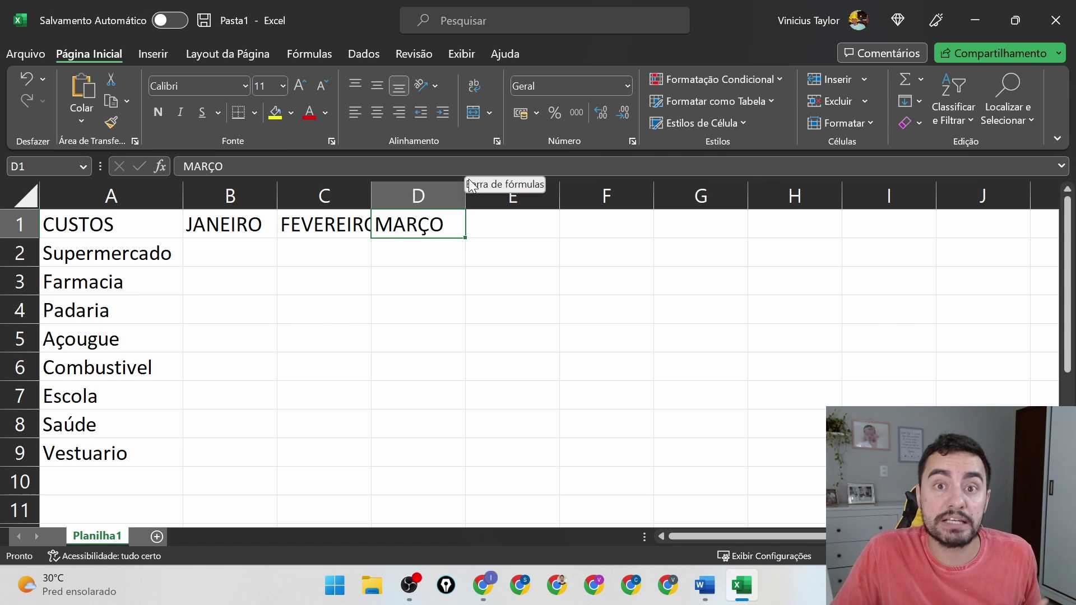
Step: Widen column C so the FEVEREIRO heading shows in full
{"action": "left_click", "coordinate": [341, 252]}
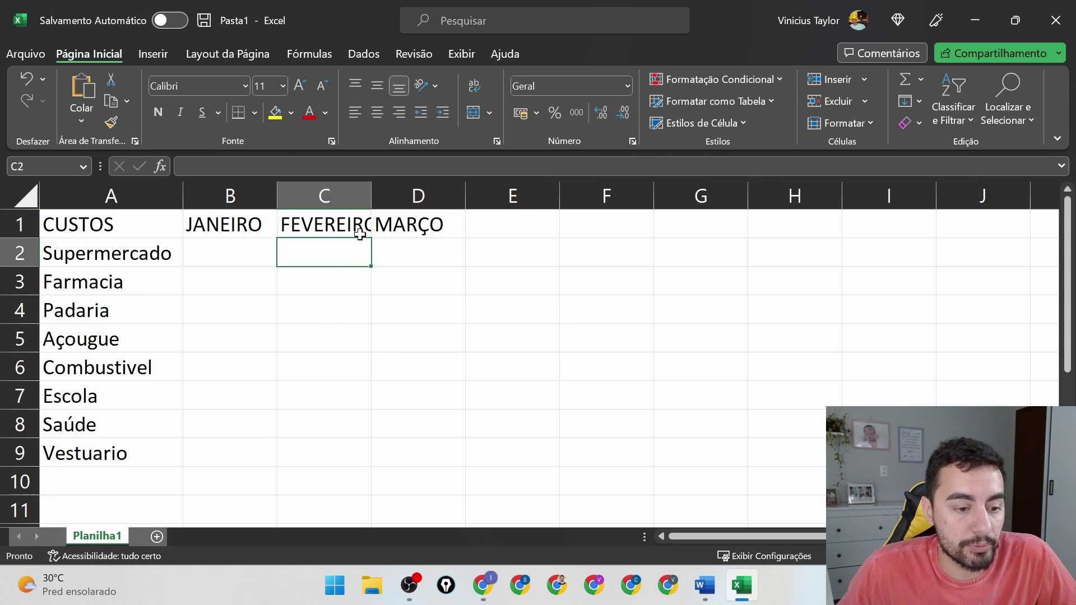
{"action": "left_click", "coordinate": [360, 229]}
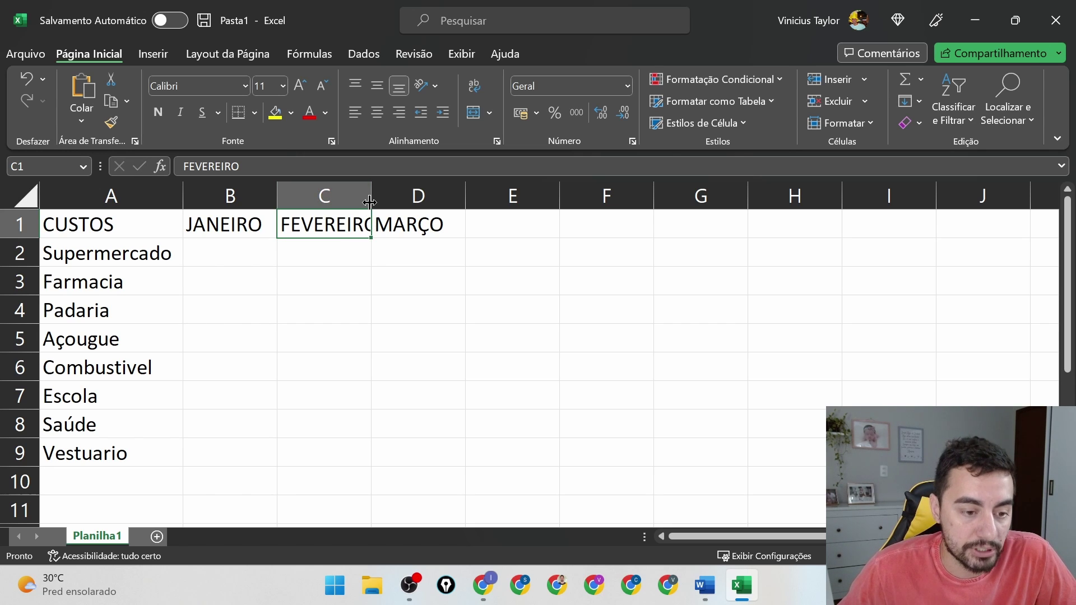
{"action": "left_click_drag", "start_coordinate": [370, 202], "coordinate": [384, 194]}
{"action": "left_click", "coordinate": [383, 273]}
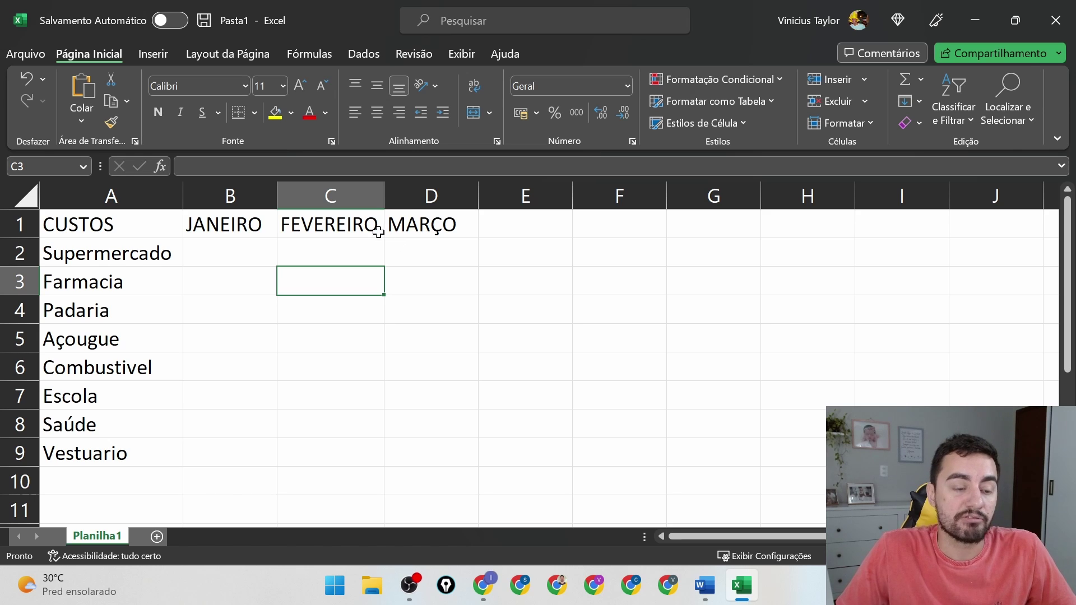
{"action": "left_click", "coordinate": [201, 255]}
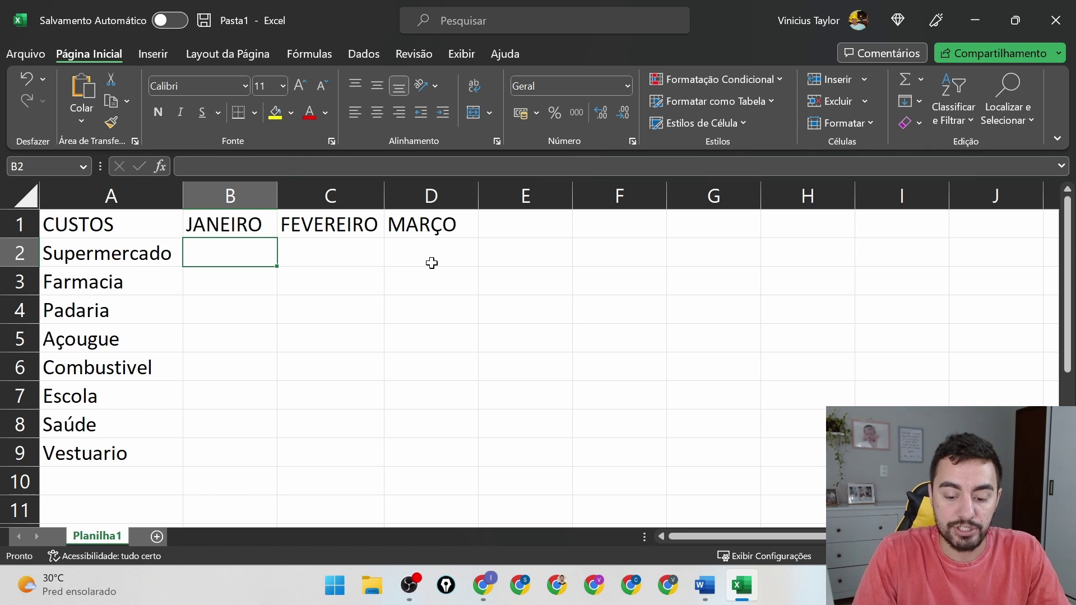
Step: Enter January costs: 850 for Supermercado in B2 and 320 for Farmacia in B3
{"action": "type", "text": "850"}
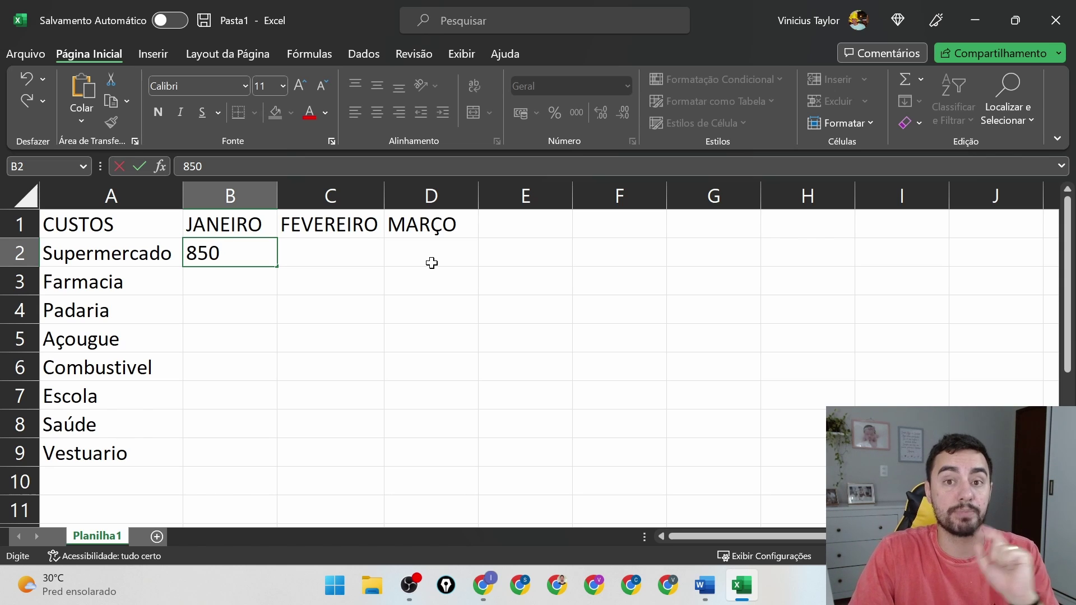
{"action": "key", "text": "Return"}
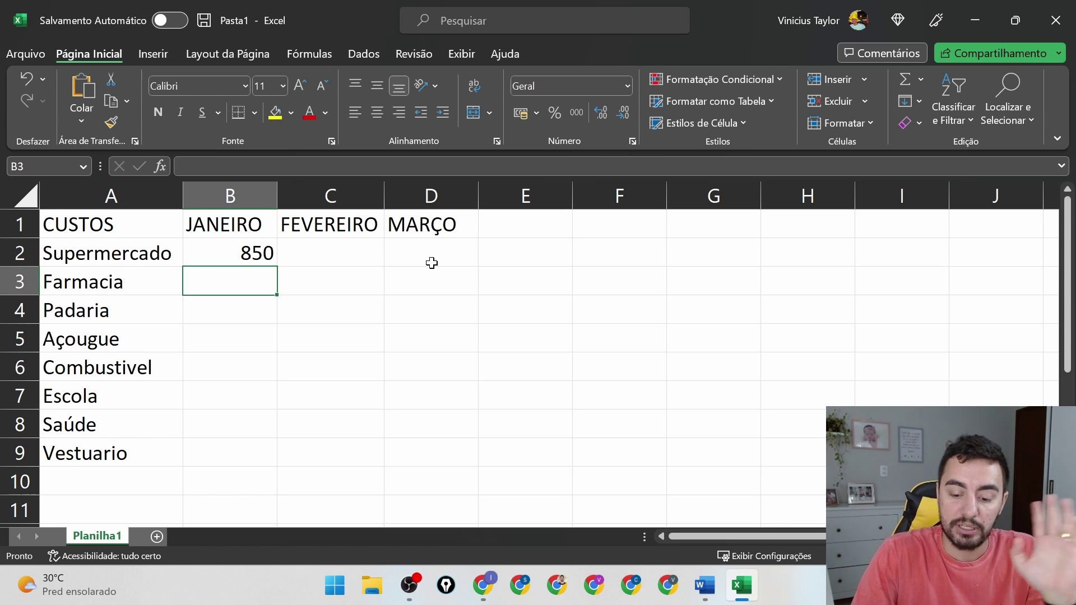
{"action": "type", "text": "320"}
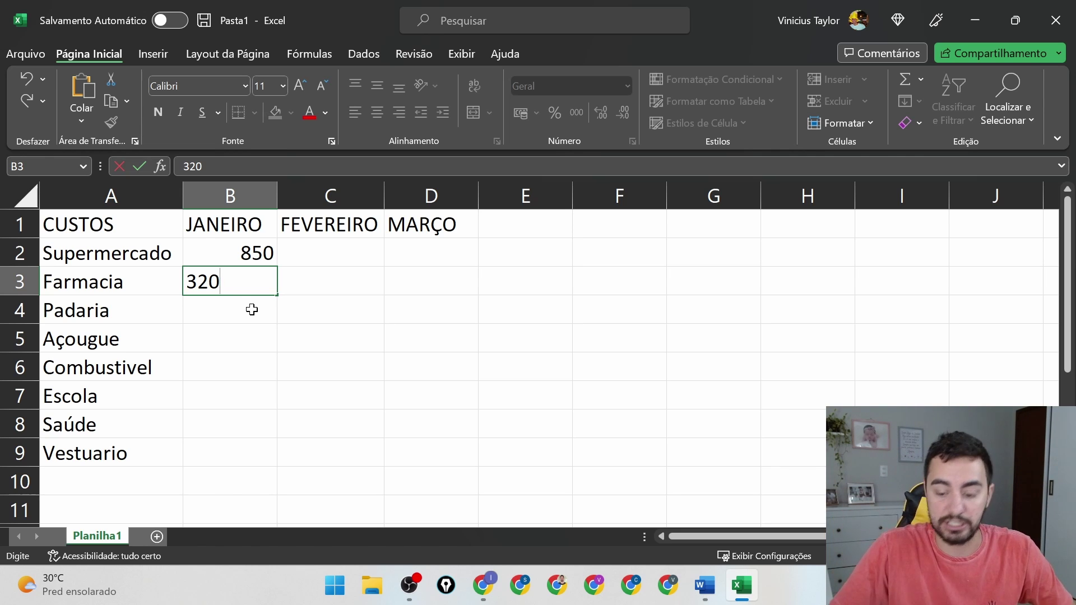
{"action": "key", "text": "Return"}
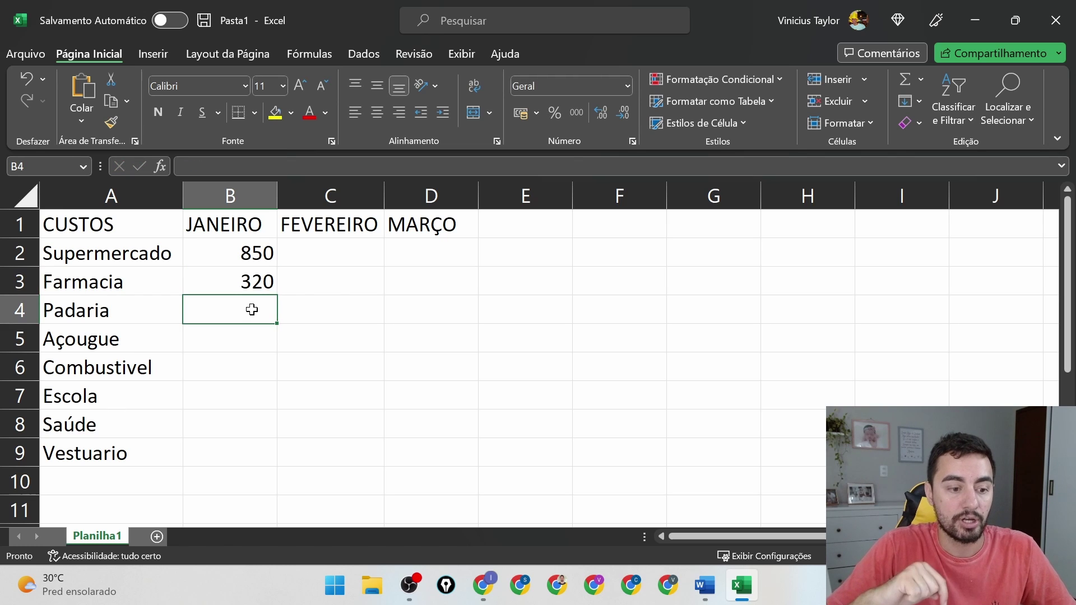
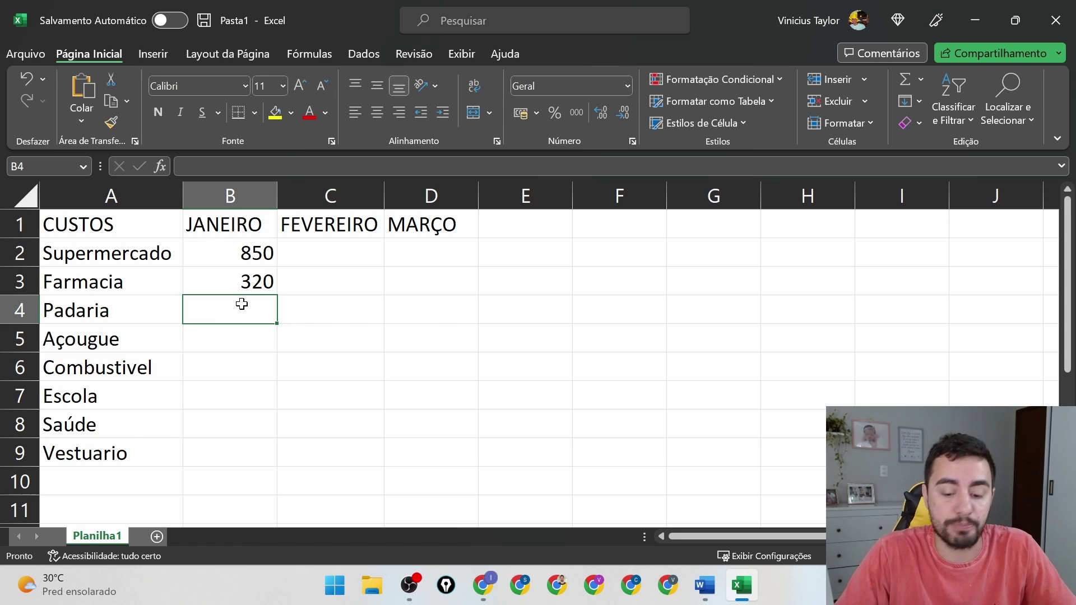
Step: Enter the January costs 110, 500, 400, 600, 800 and 150 into B4:B9, Padaria through Vestuario
{"action": "type", "text": "110"}
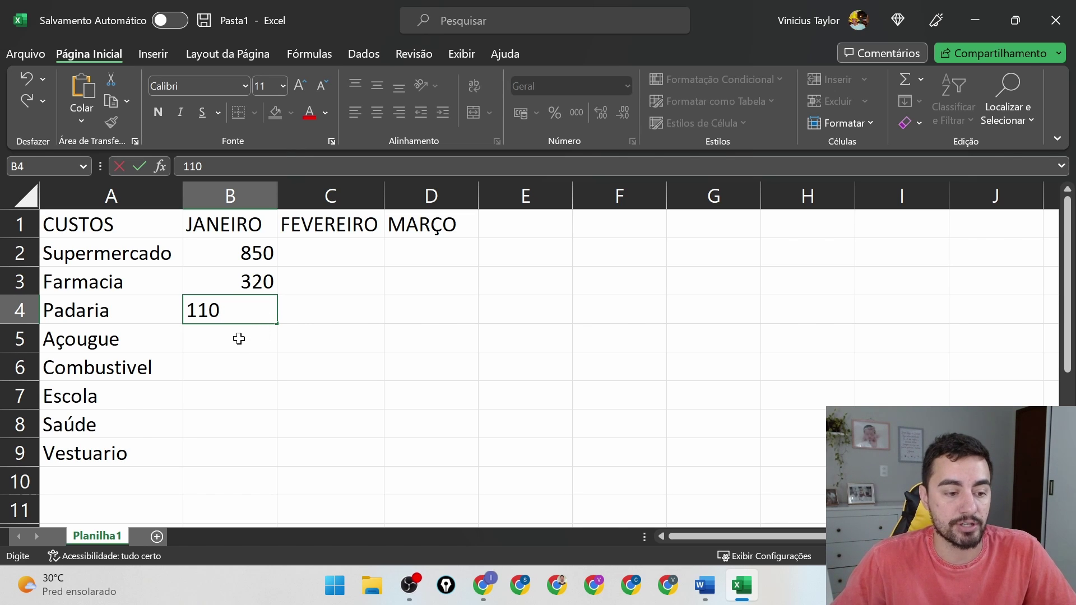
{"action": "left_click", "coordinate": [239, 338]}
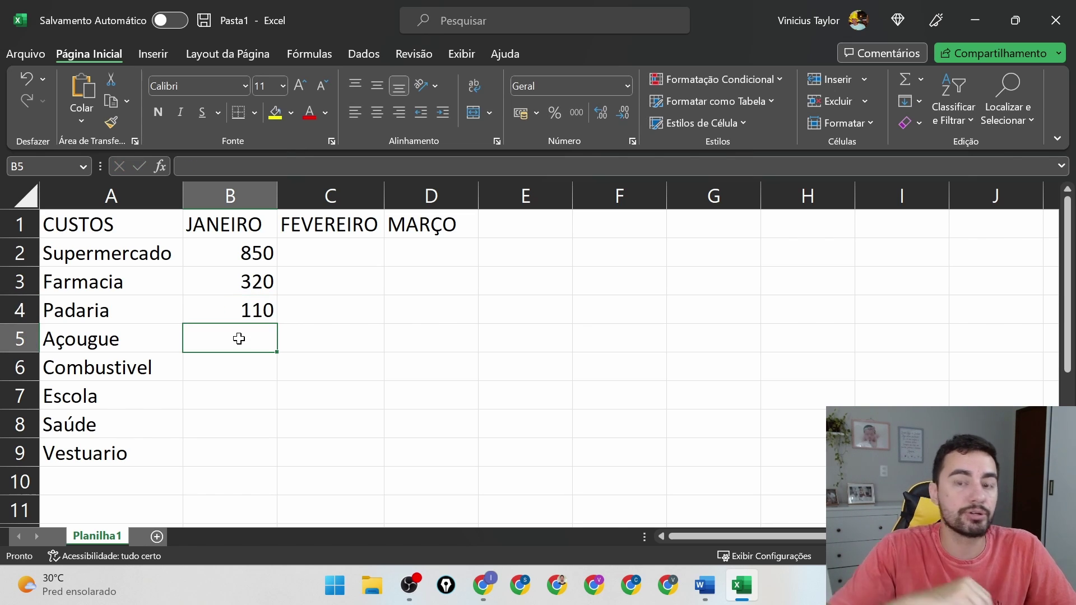
{"action": "type", "text": "5"}
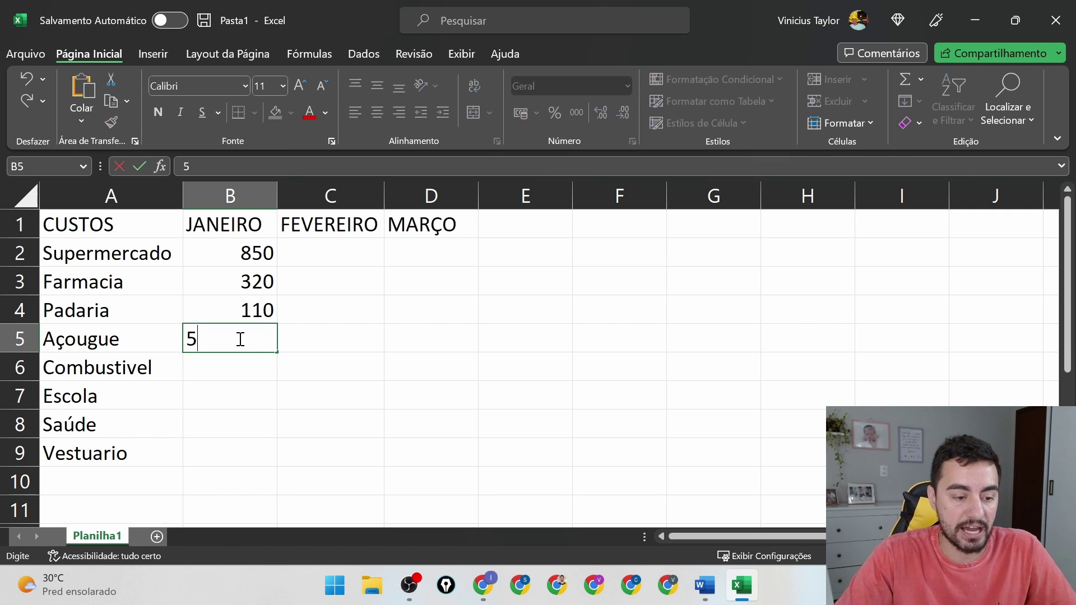
{"action": "type", "text": "00"}
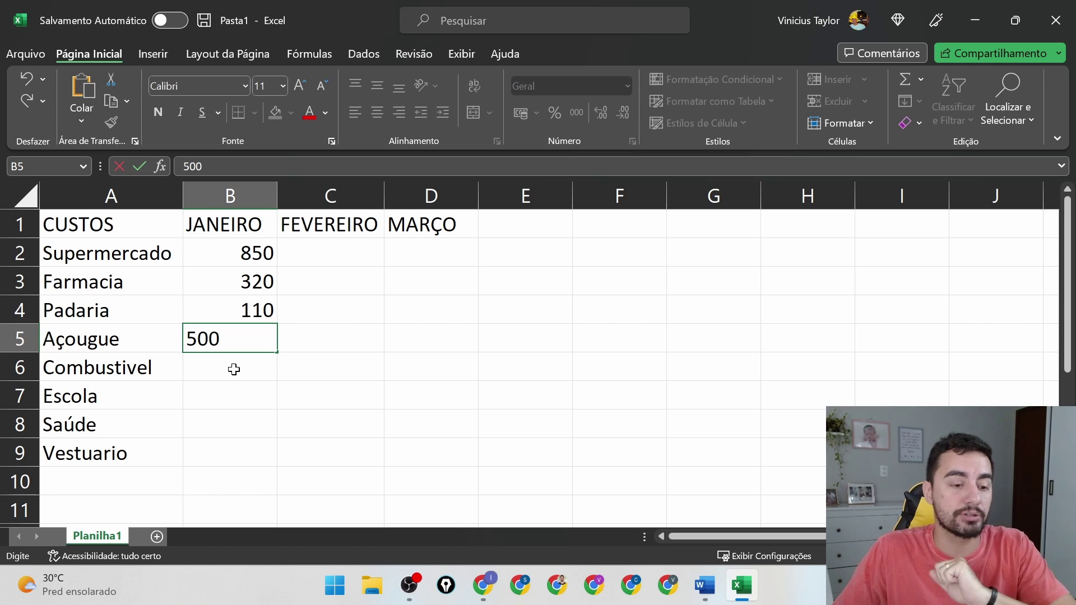
{"action": "key", "text": "Return"}
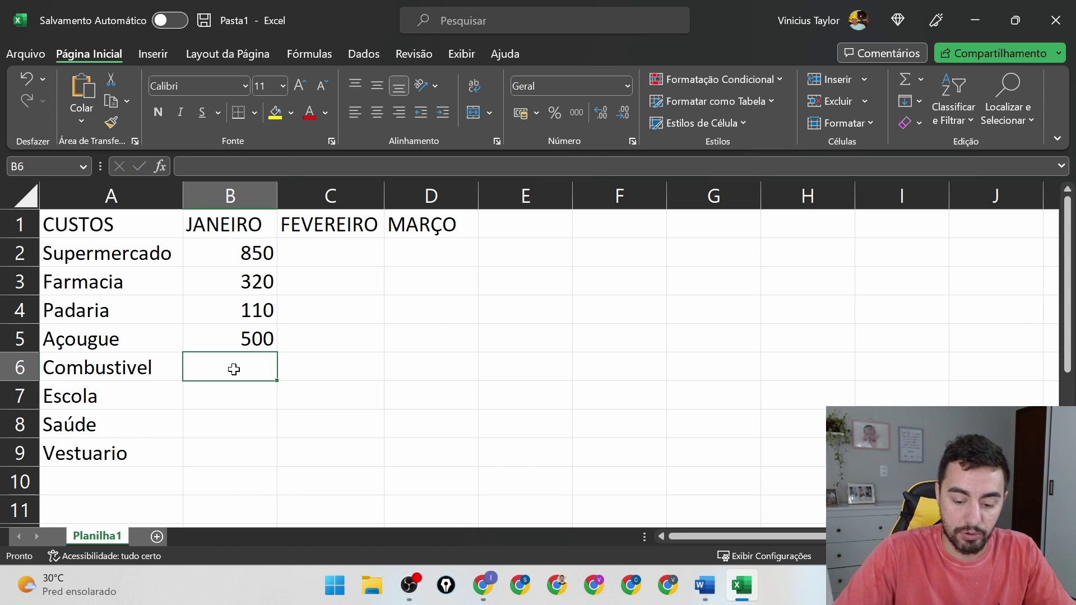
{"action": "type", "text": "400"}
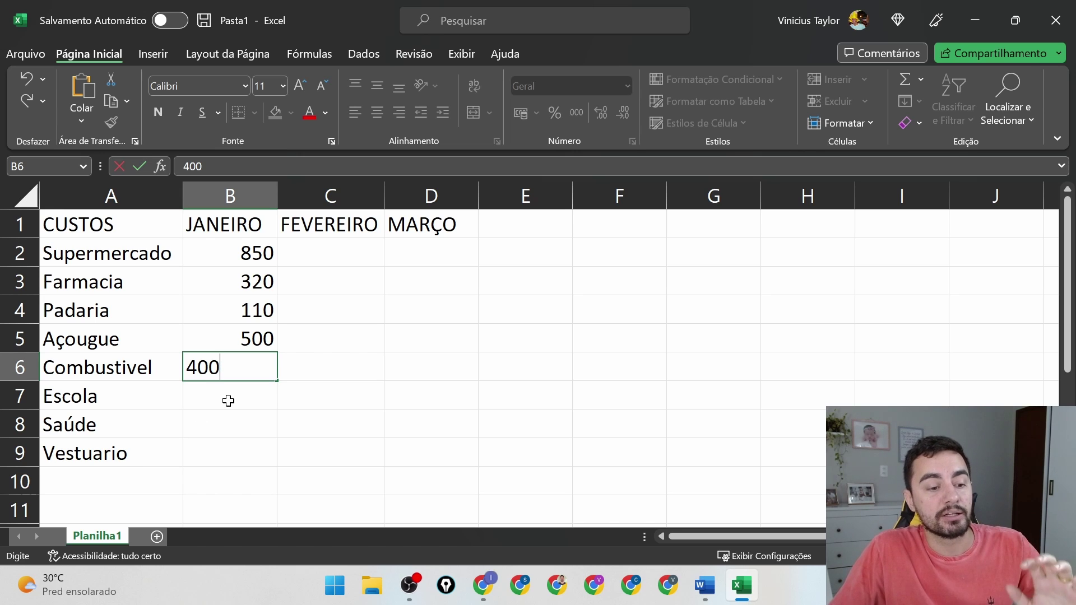
{"action": "key", "text": "Return"}
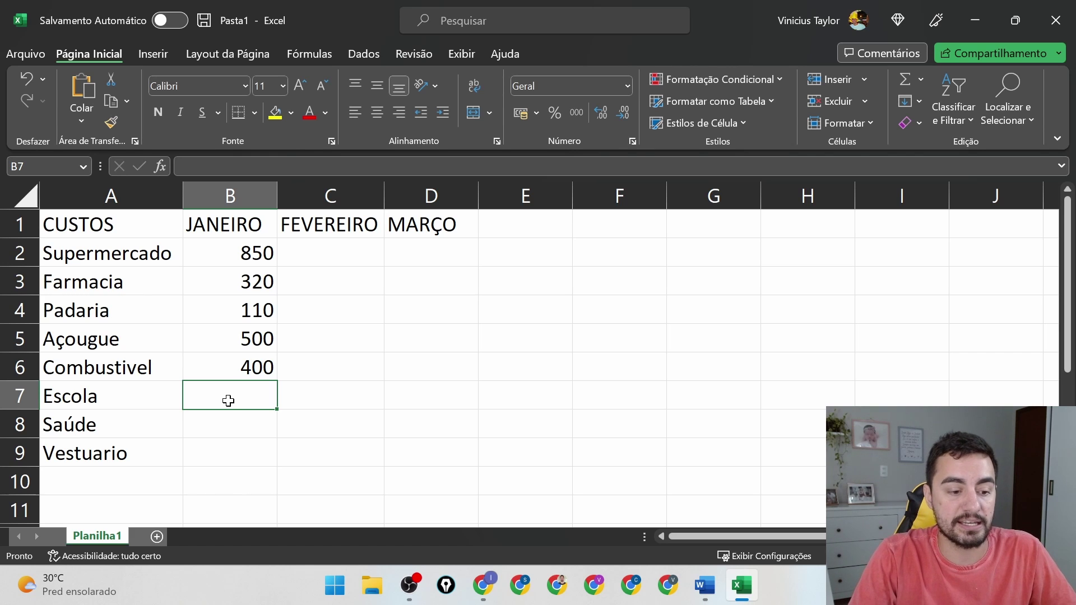
{"action": "type", "text": "600"}
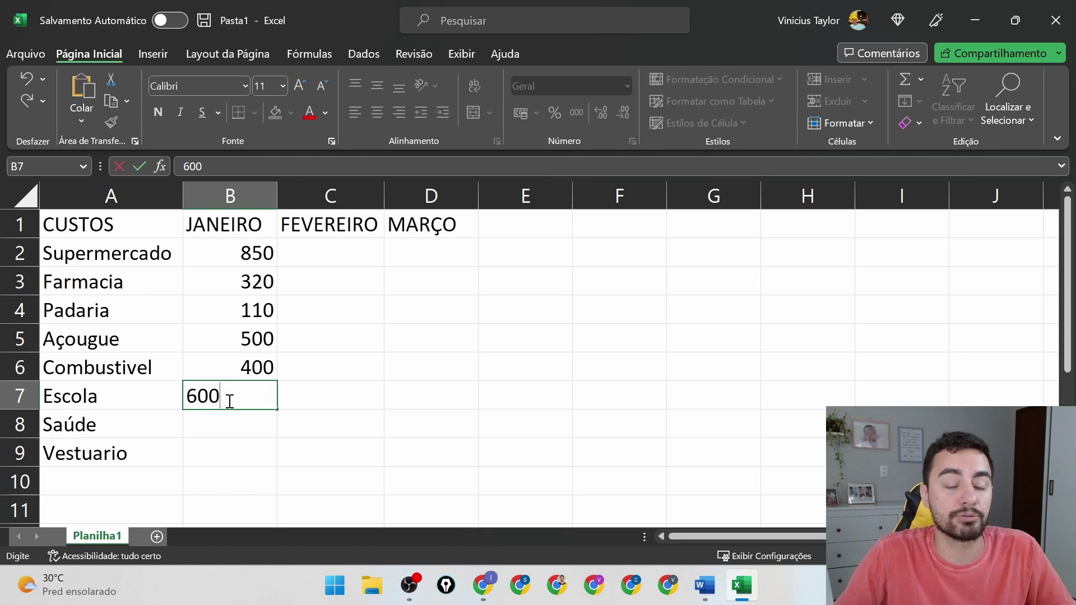
{"action": "left_click", "coordinate": [255, 421]}
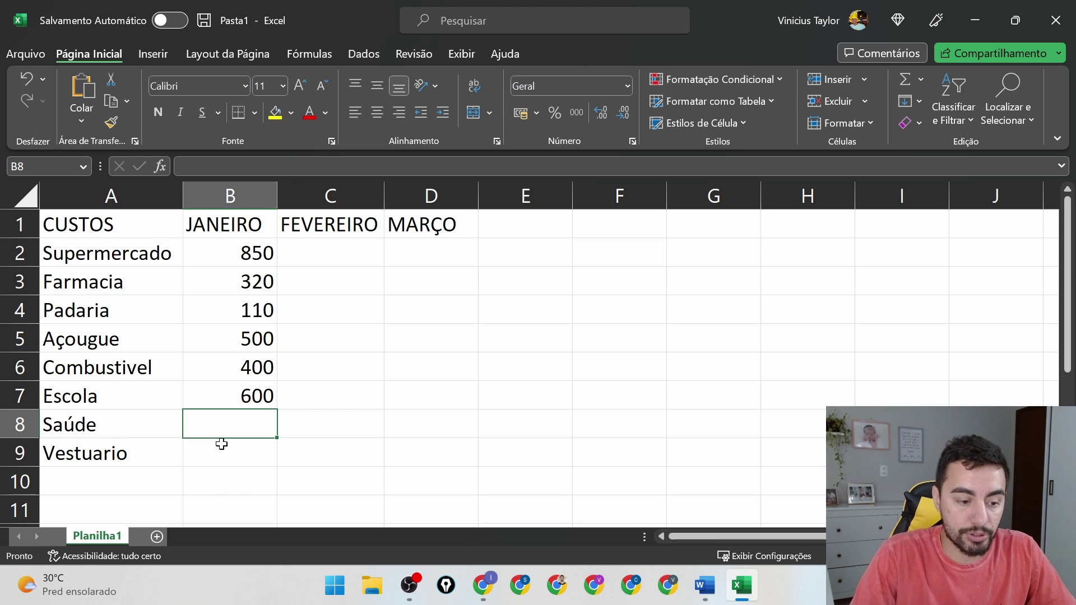
{"action": "type", "text": "800"}
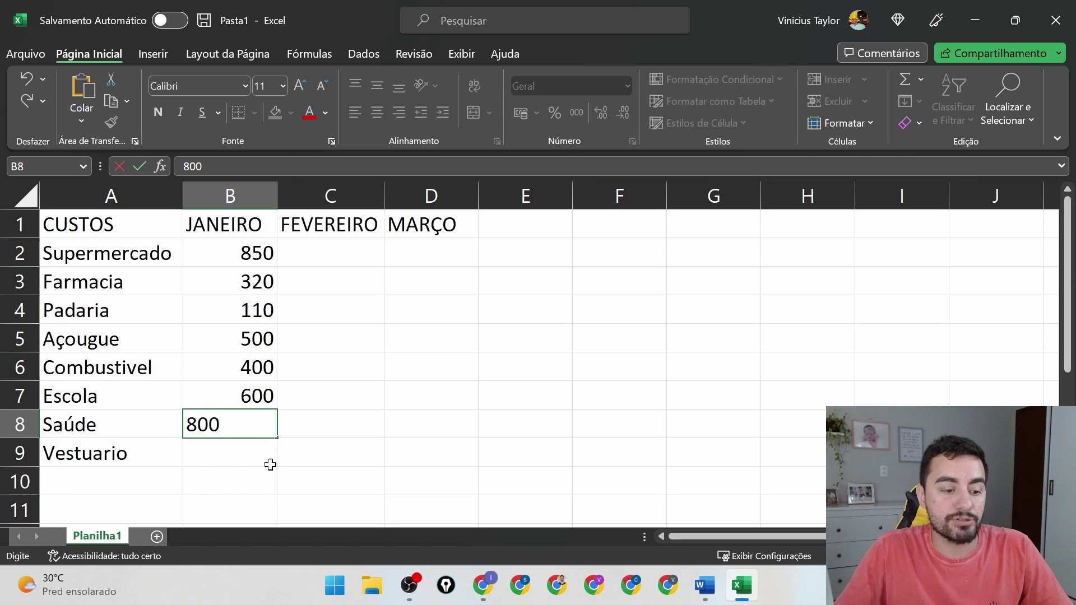
{"action": "key", "text": "Return"}
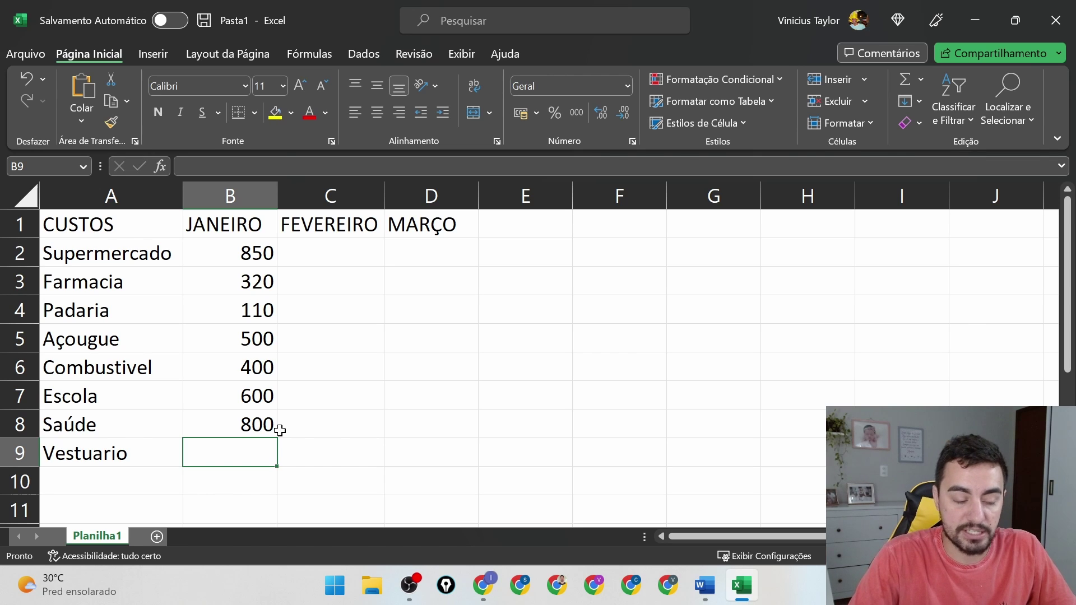
{"action": "type", "text": "150"}
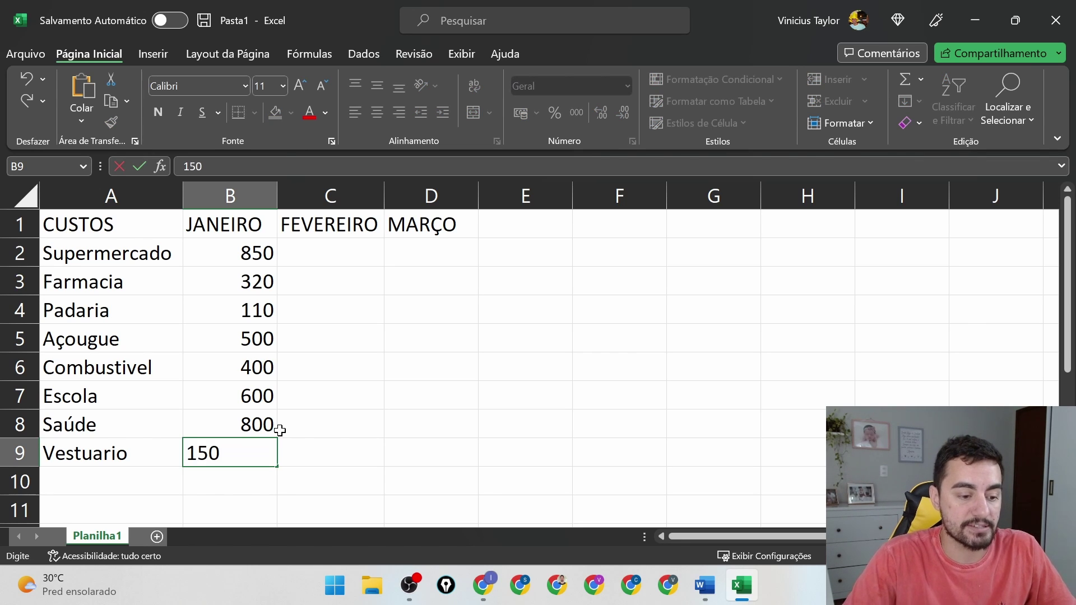
{"action": "key", "text": "Return"}
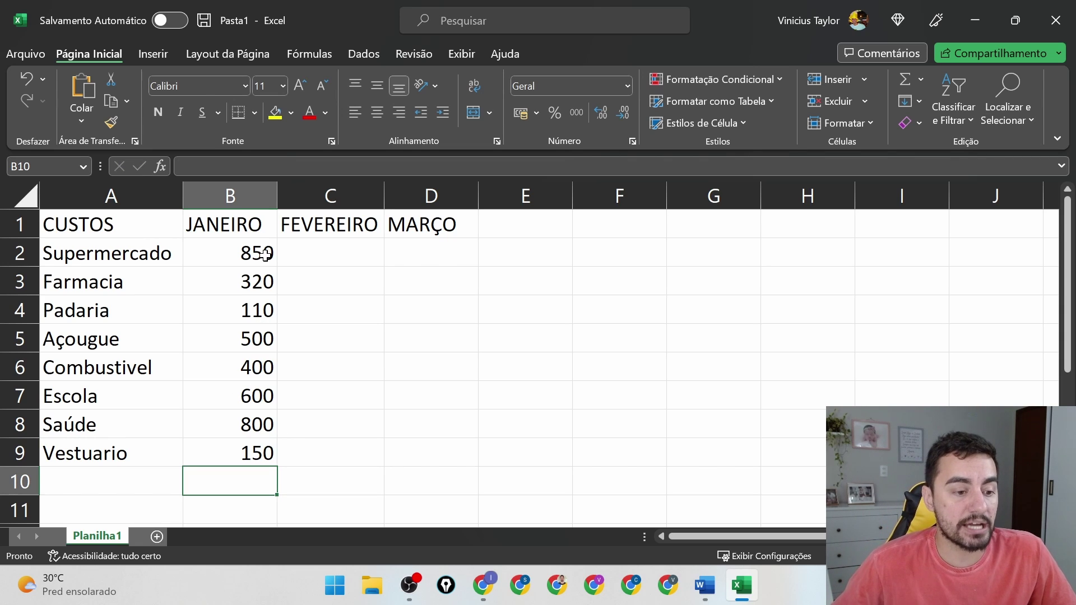
Step: Select the January values and cells C2 and B2, then open the Imagens folder in File Explorer
{"action": "left_click_drag", "start_coordinate": [266, 255], "coordinate": [254, 445]}
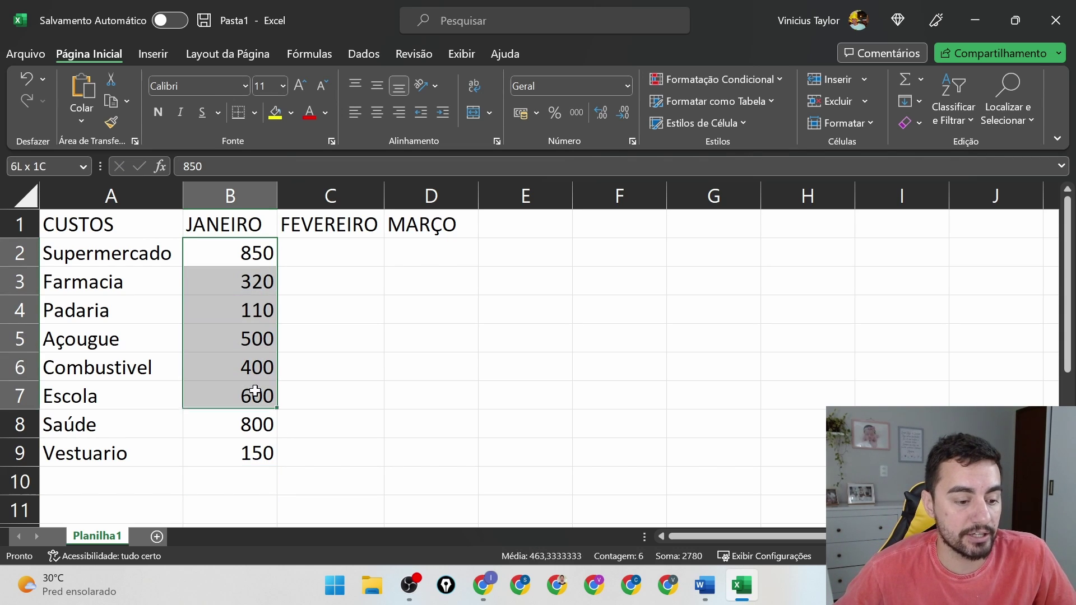
{"action": "left_click", "coordinate": [377, 362]}
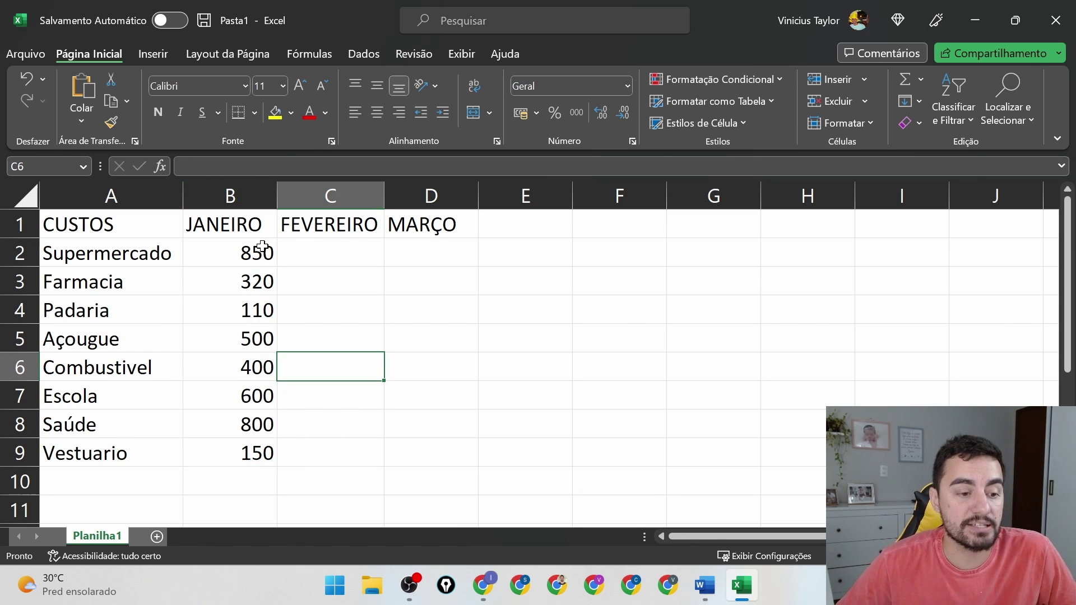
{"action": "left_click", "coordinate": [313, 261]}
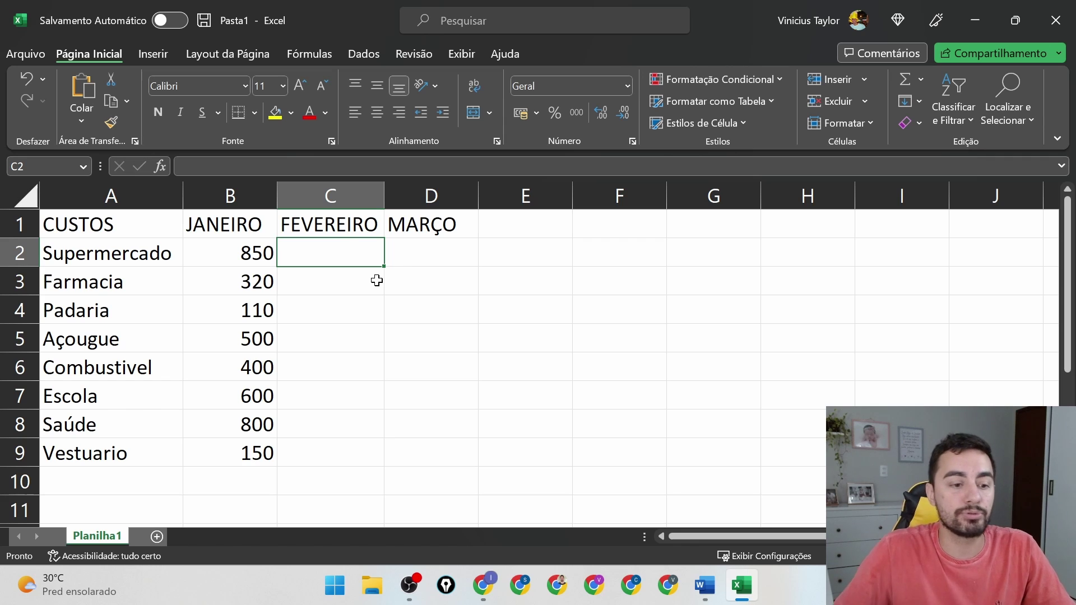
{"action": "left_click", "coordinate": [261, 252]}
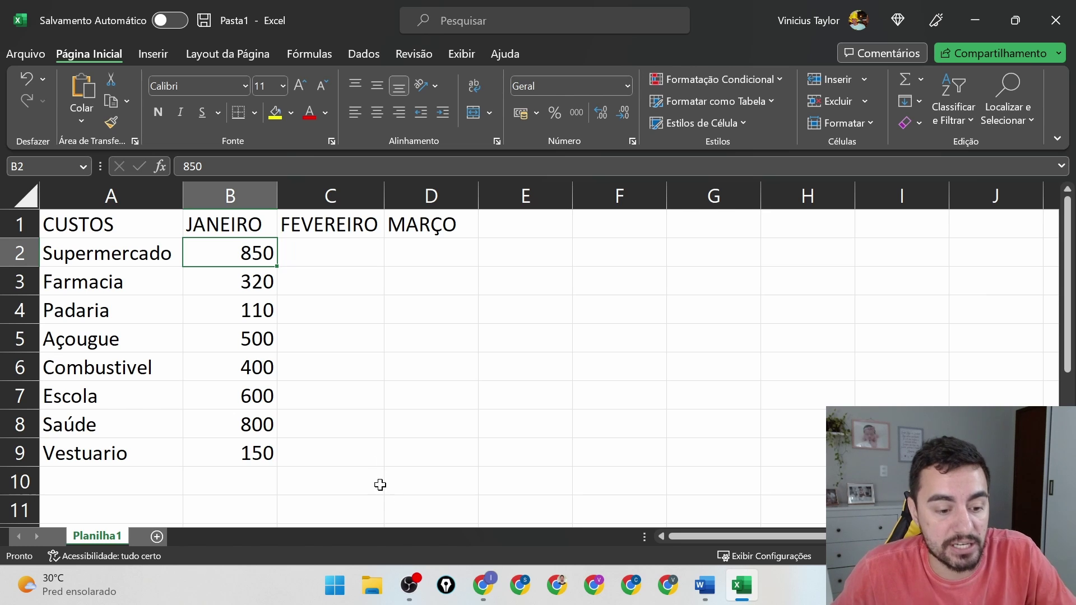
{"action": "left_click", "coordinate": [370, 588]}
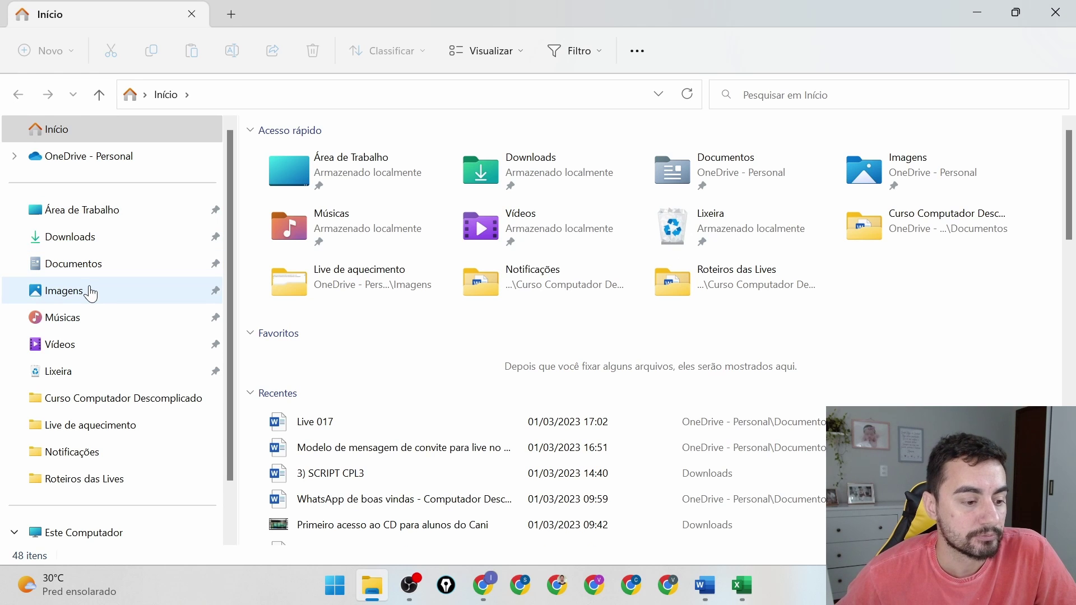
{"action": "left_click", "coordinate": [91, 292]}
Step: Open keyboard photo 20221231_130652.jpg, mark both Shift keys in red ink, then erase the ink
{"action": "double_click", "coordinate": [1032, 184]}
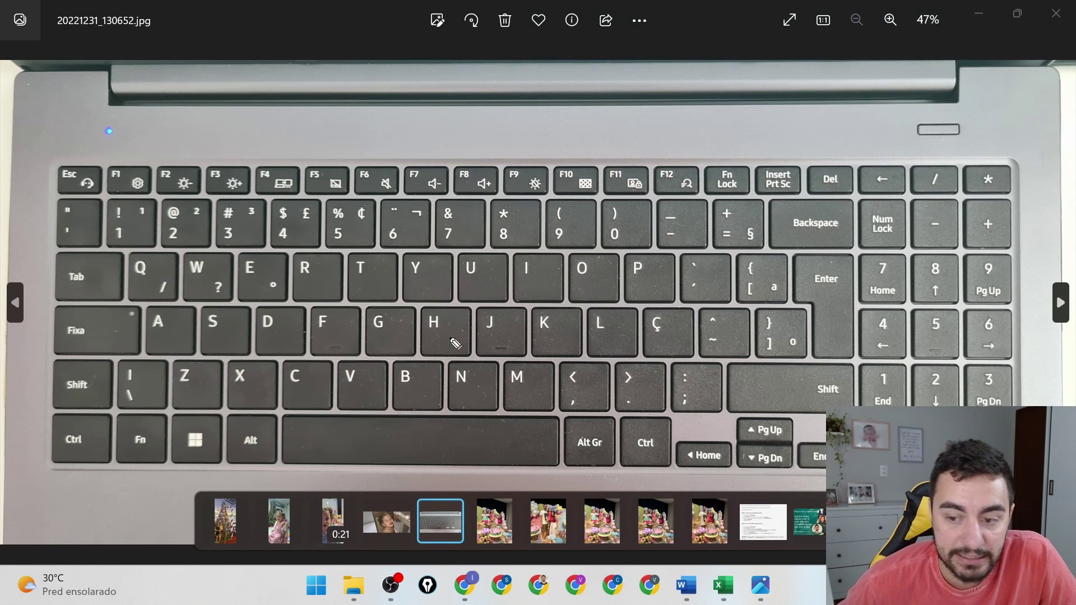
{"action": "mouse_move", "coordinate": [120, 354]}
{"action": "left_mouse_down"}
{"action": "mouse_move", "coordinate": [49, 358]}
{"action": "mouse_move", "coordinate": [35, 412]}
{"action": "mouse_move", "coordinate": [120, 416]}
{"action": "mouse_move", "coordinate": [119, 353]}
{"action": "mouse_move", "coordinate": [55, 354]}
{"action": "mouse_move", "coordinate": [35, 408]}
{"action": "mouse_move", "coordinate": [89, 419]}
{"action": "left_mouse_up"}
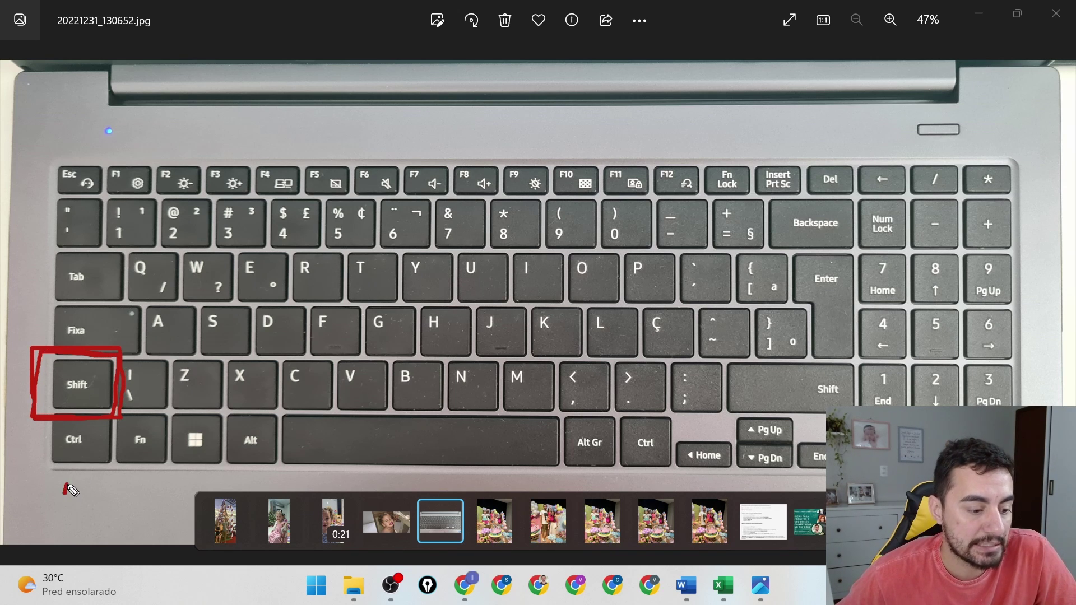
{"action": "left_click_drag", "start_coordinate": [68, 486], "coordinate": [86, 480]}
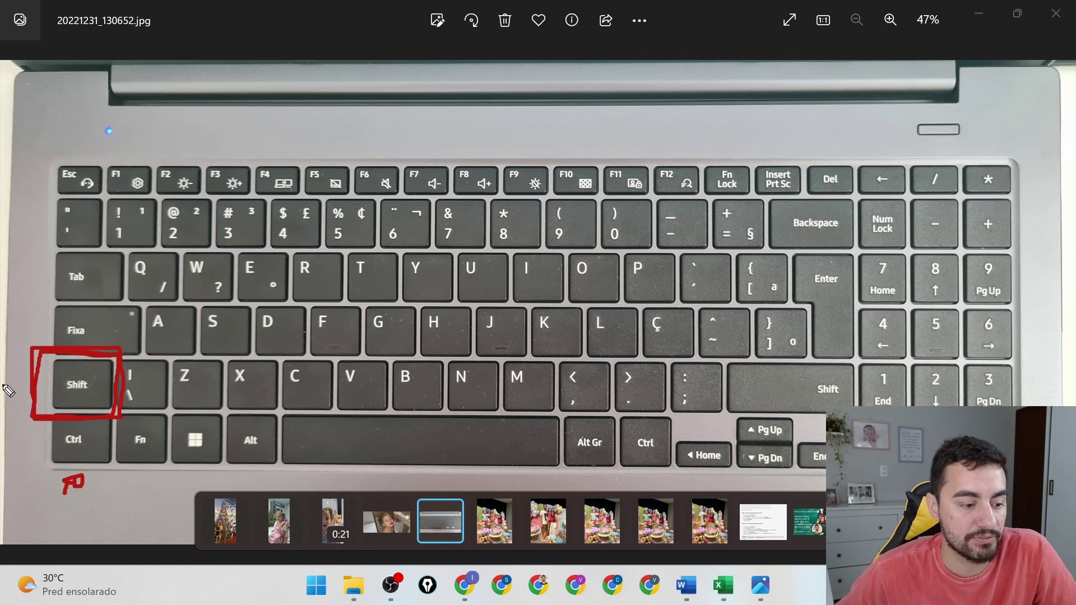
{"action": "left_click_drag", "start_coordinate": [7, 391], "coordinate": [40, 397]}
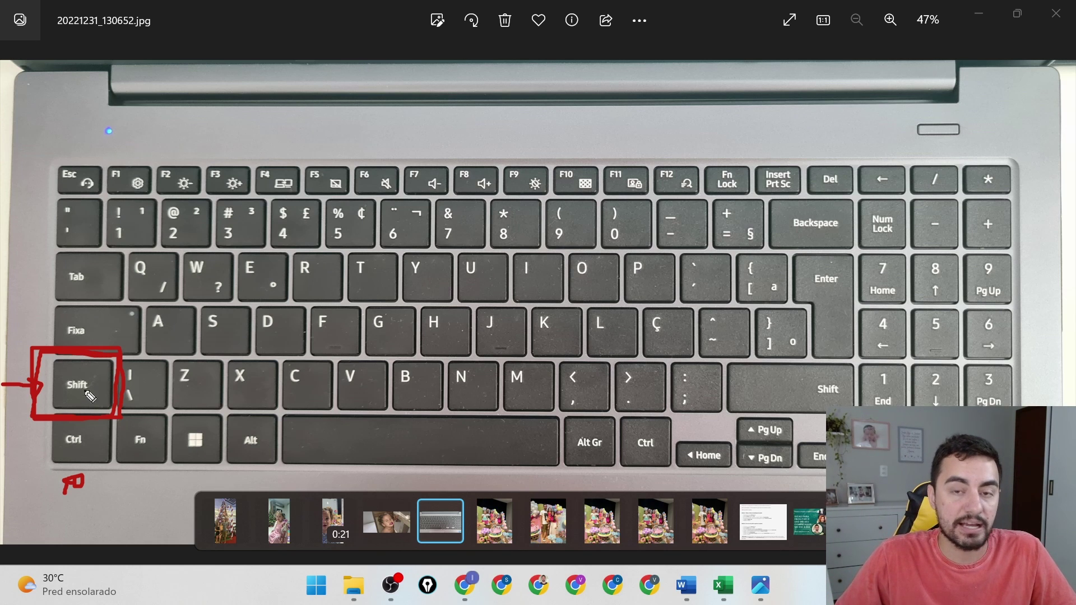
{"action": "mouse_move", "coordinate": [82, 377]}
{"action": "left_mouse_down"}
{"action": "mouse_move", "coordinate": [53, 377]}
{"action": "mouse_move", "coordinate": [104, 391]}
{"action": "left_mouse_up"}
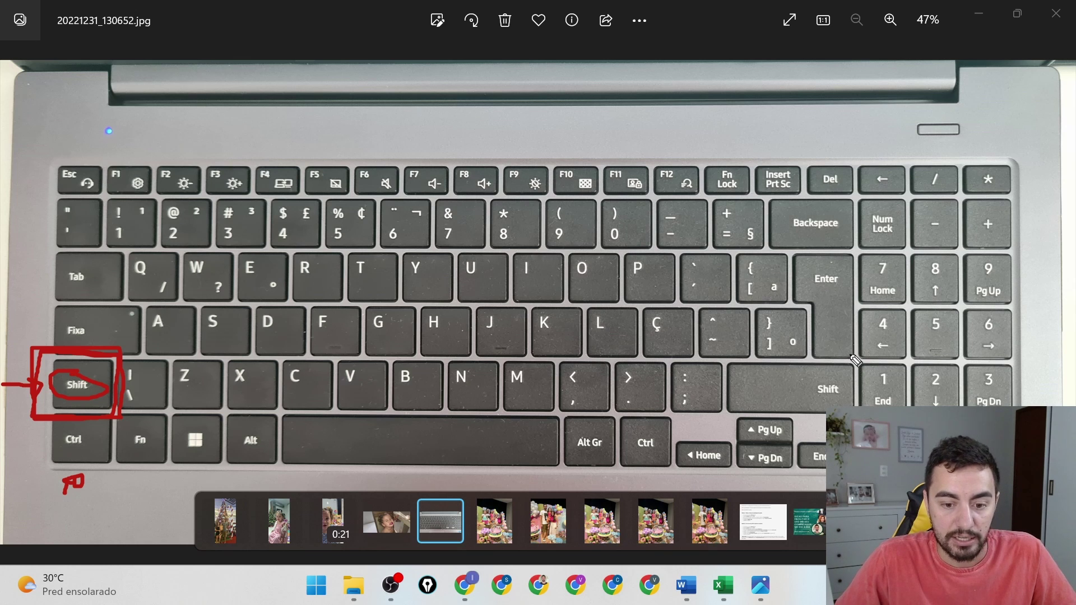
{"action": "mouse_move", "coordinate": [861, 361]}
{"action": "left_mouse_down"}
{"action": "mouse_move", "coordinate": [726, 362]}
{"action": "mouse_move", "coordinate": [720, 415]}
{"action": "mouse_move", "coordinate": [828, 416]}
{"action": "left_mouse_up"}
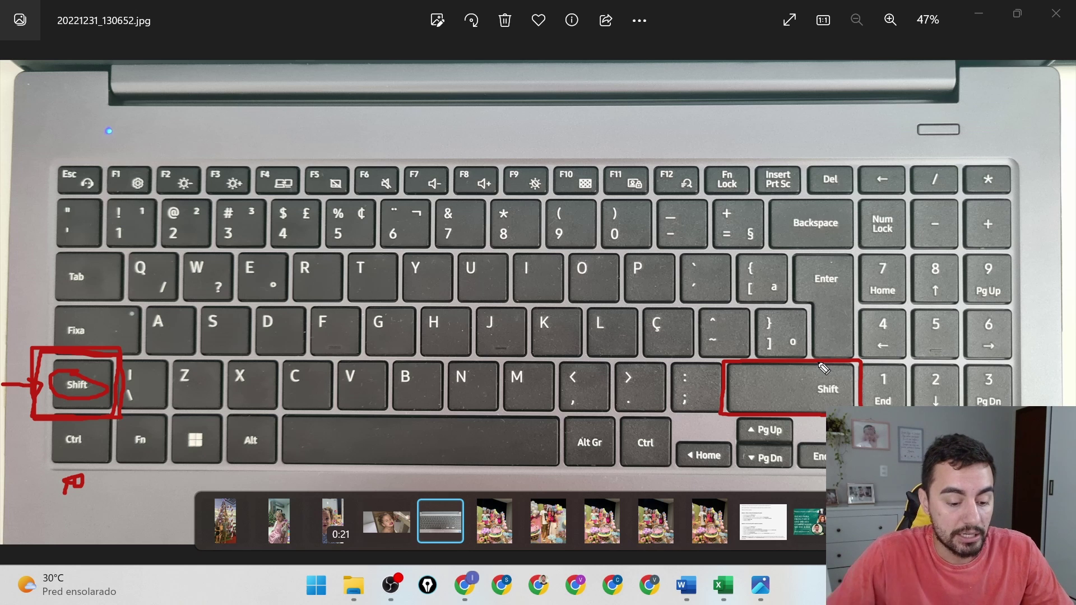
{"action": "key", "text": "e"}
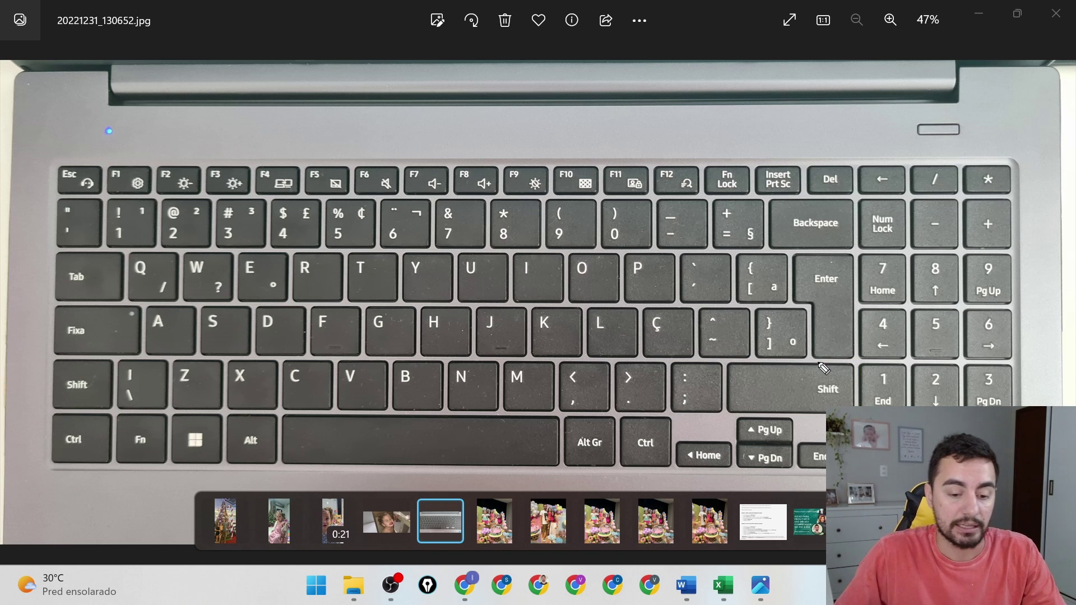
Step: In Excel, select January values B2:B9 (850 to 150), then go back to the keyboard photo
{"action": "left_click", "coordinate": [725, 583]}
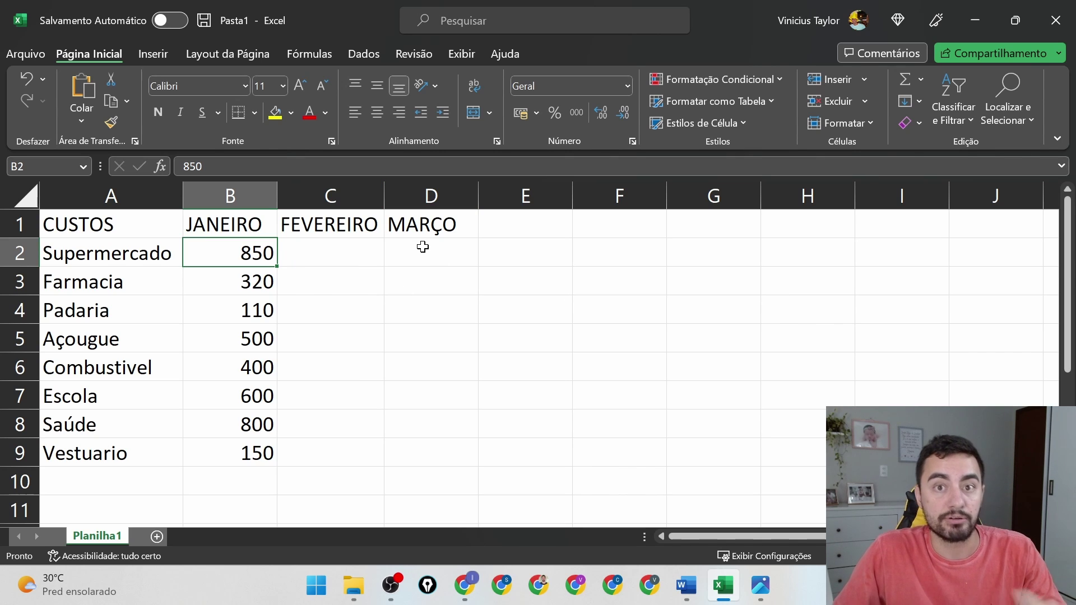
{"action": "left_click", "coordinate": [288, 251]}
{"action": "left_click", "coordinate": [240, 251]}
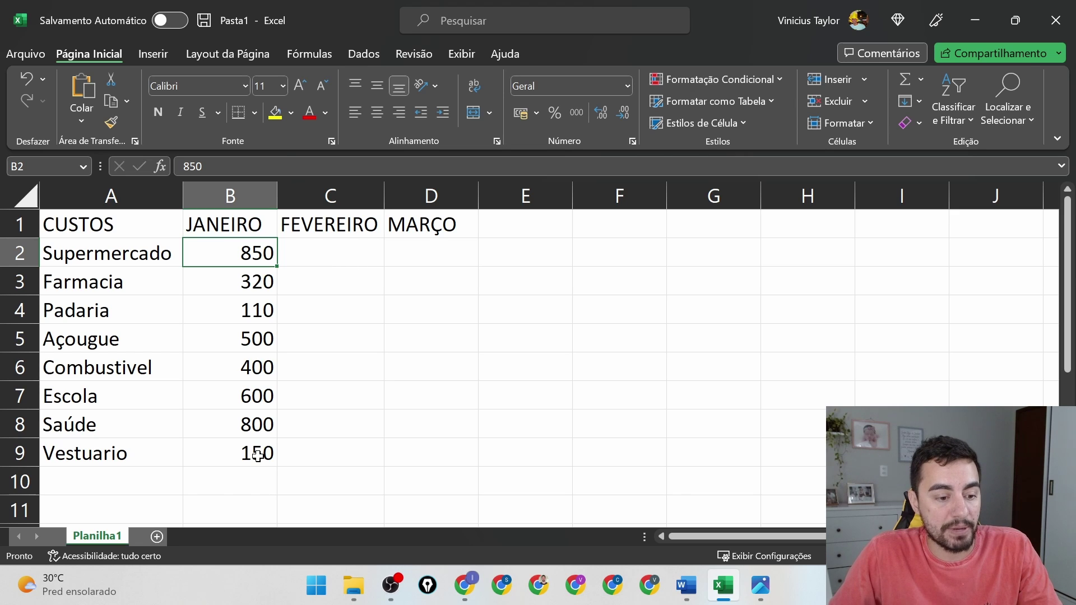
{"action": "left_click", "coordinate": [258, 456], "text": "shift"}
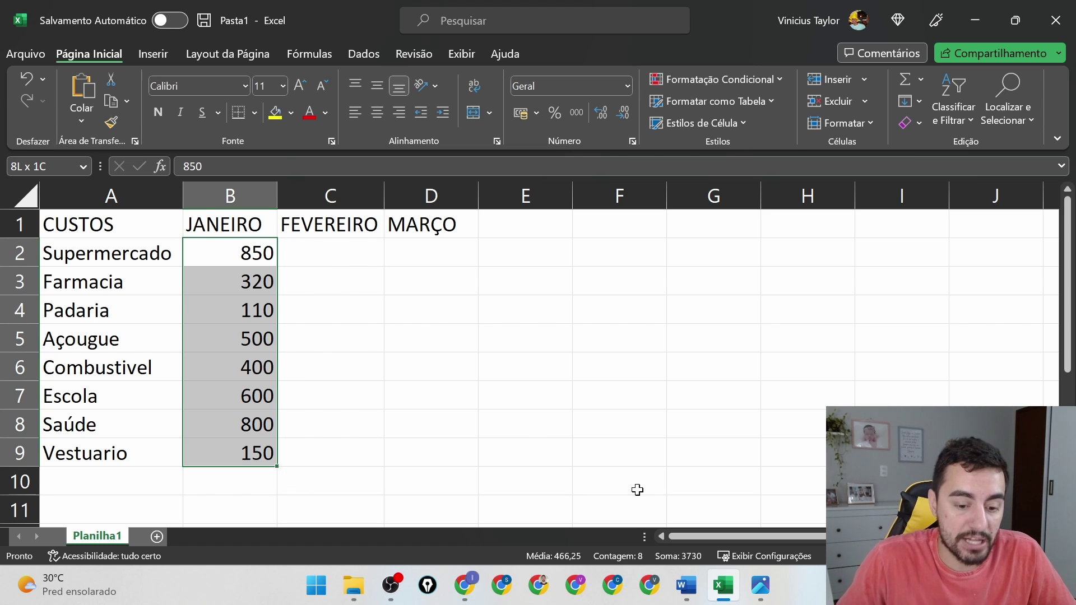
{"action": "left_click", "coordinate": [761, 585]}
Step: Box the left Ctrl and C keys in red ink on the photo, then return to Excel
{"action": "key", "text": "ctrl+alt+g"}
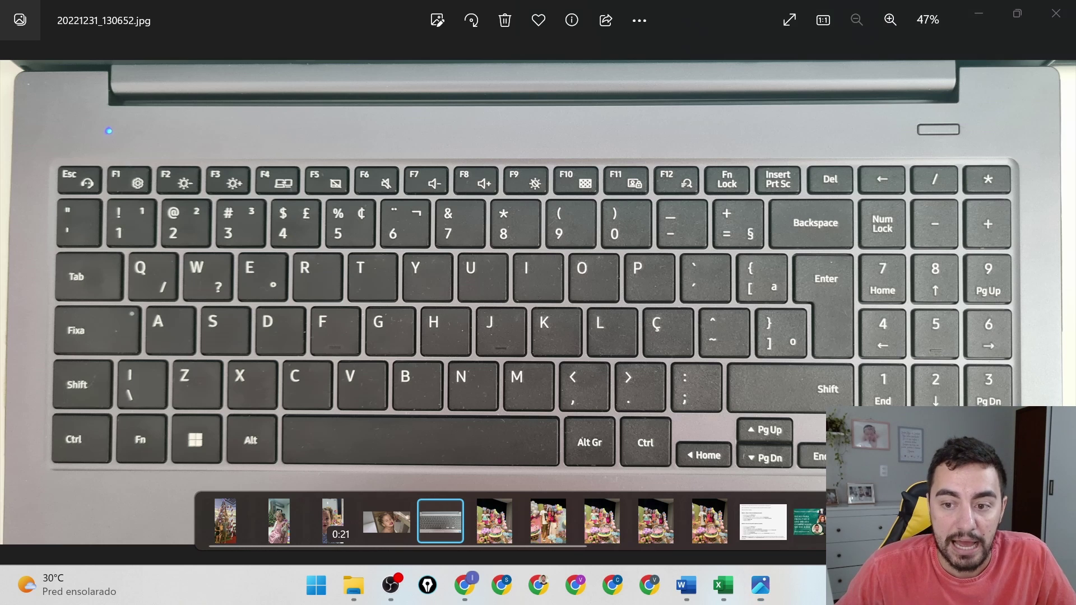
{"action": "left_click_drag", "start_coordinate": [124, 415], "coordinate": [120, 425]}
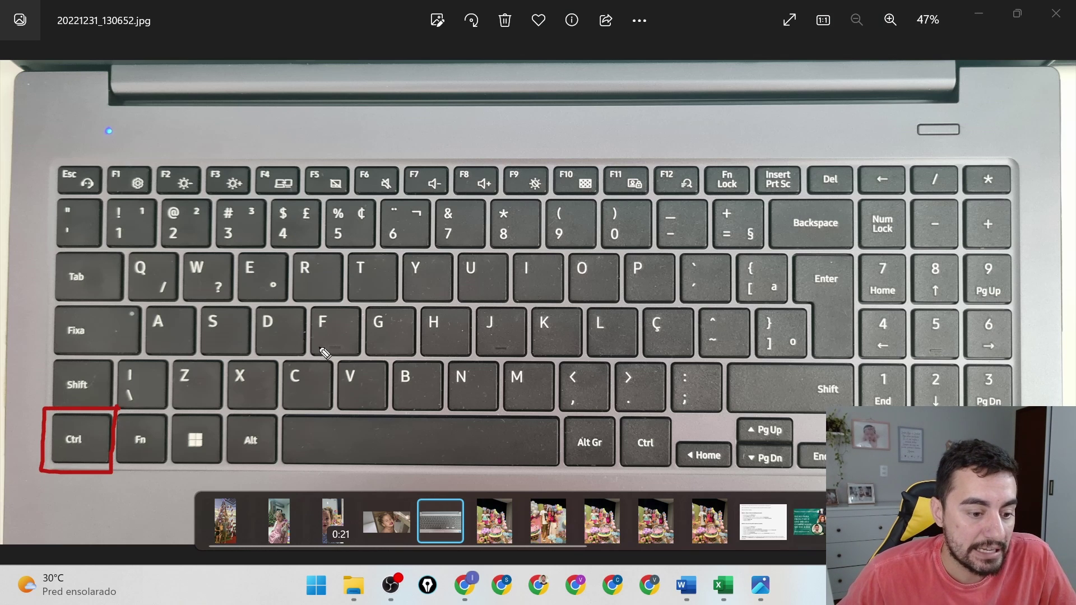
{"action": "left_click_drag", "start_coordinate": [287, 358], "coordinate": [334, 420]}
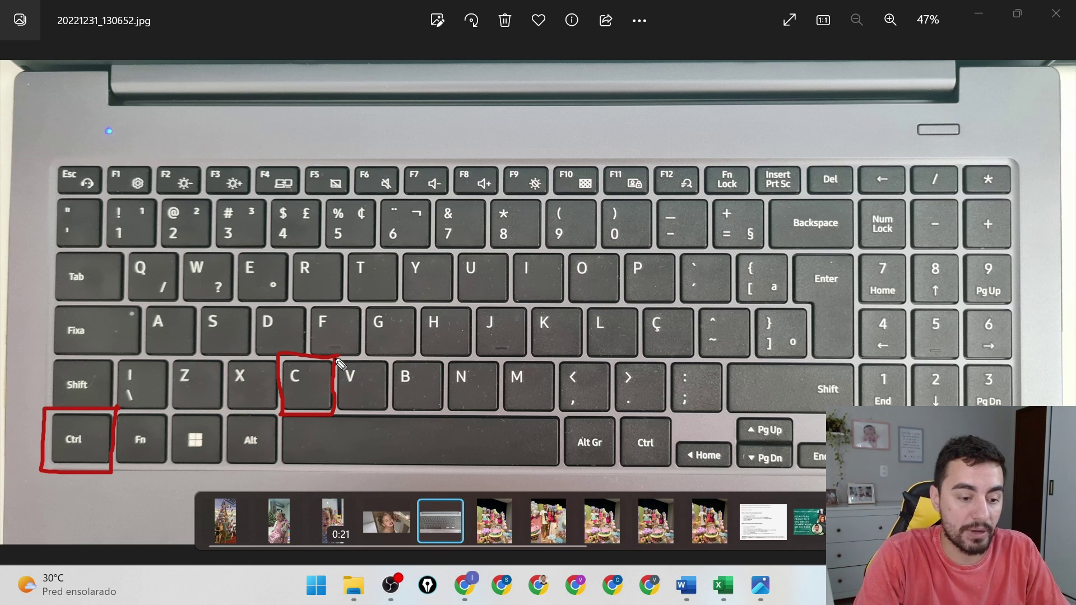
{"action": "key", "text": "e"}
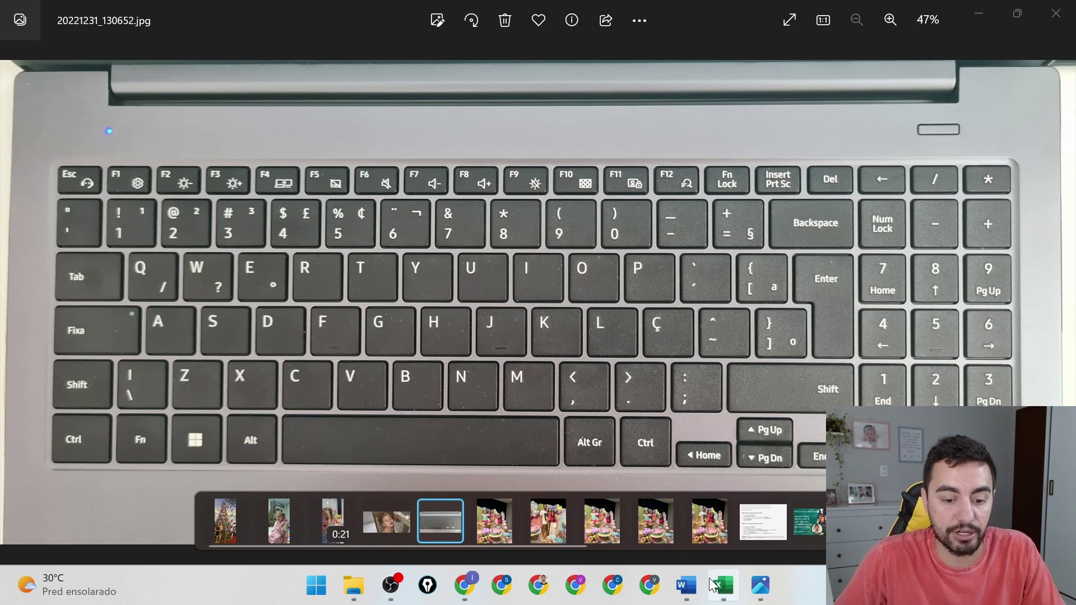
{"action": "left_click", "coordinate": [710, 583]}
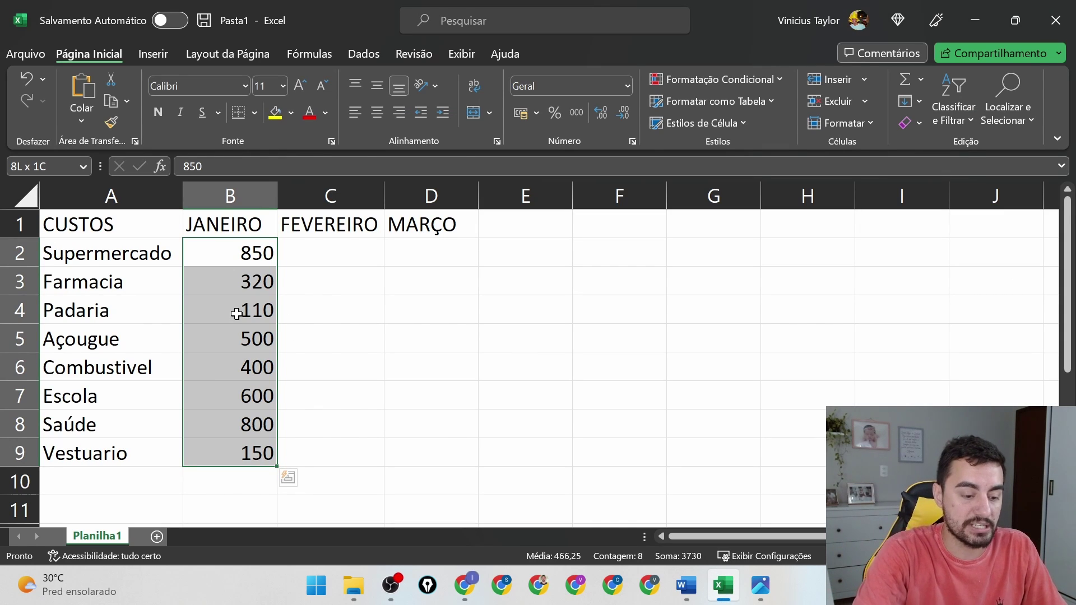
Step: Copy the JANEIRO values B2:B9 and select C2 as the paste destination
{"action": "key", "text": "ctrl+c"}
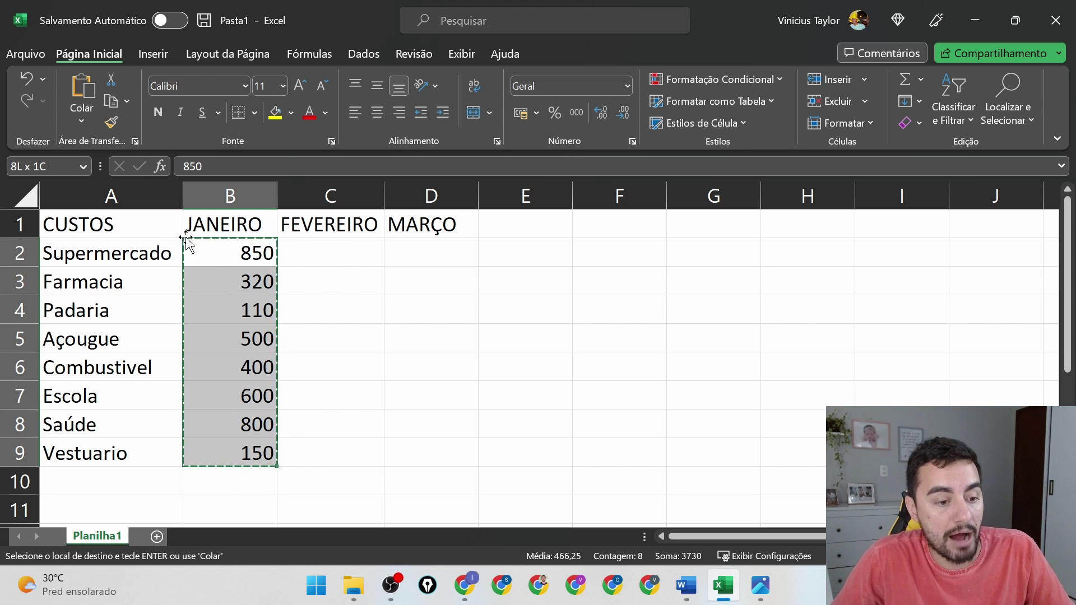
{"action": "left_click", "coordinate": [321, 249]}
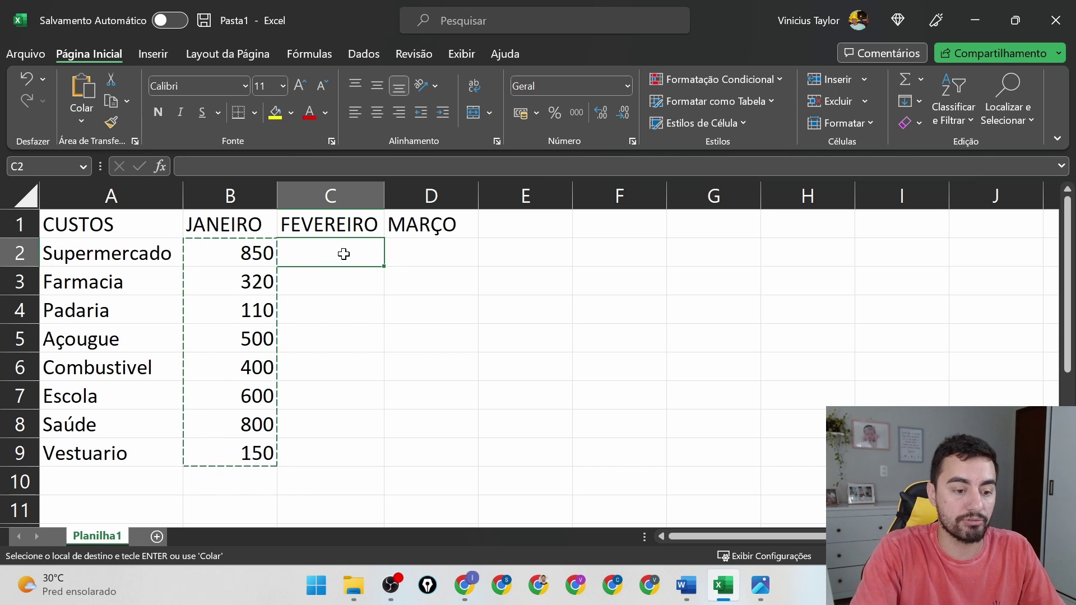
Step: Paste the January values into FEVEREIRO at C2 and MARÇO at D2, then exit copy mode
{"action": "key", "text": "ctrl+v"}
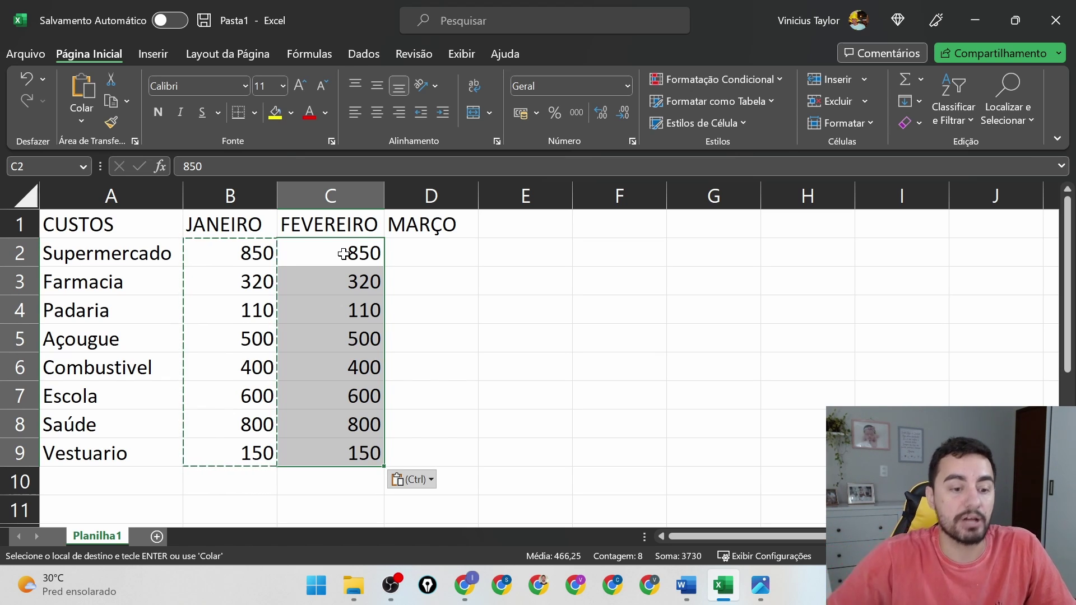
{"action": "left_click", "coordinate": [452, 253]}
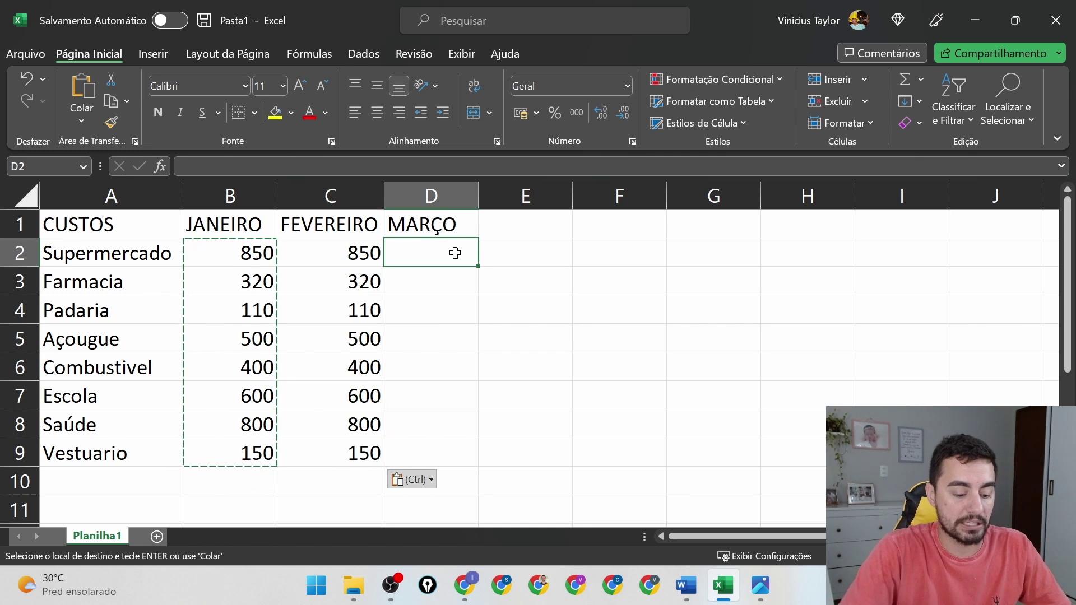
{"action": "key", "text": "ctrl+v"}
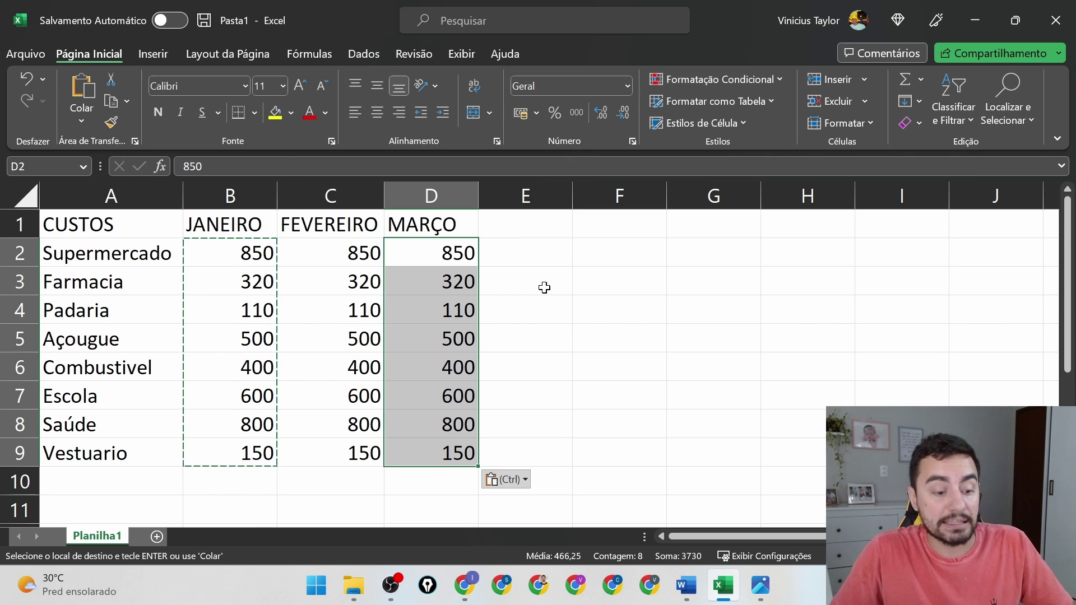
{"action": "key", "text": "Escape"}
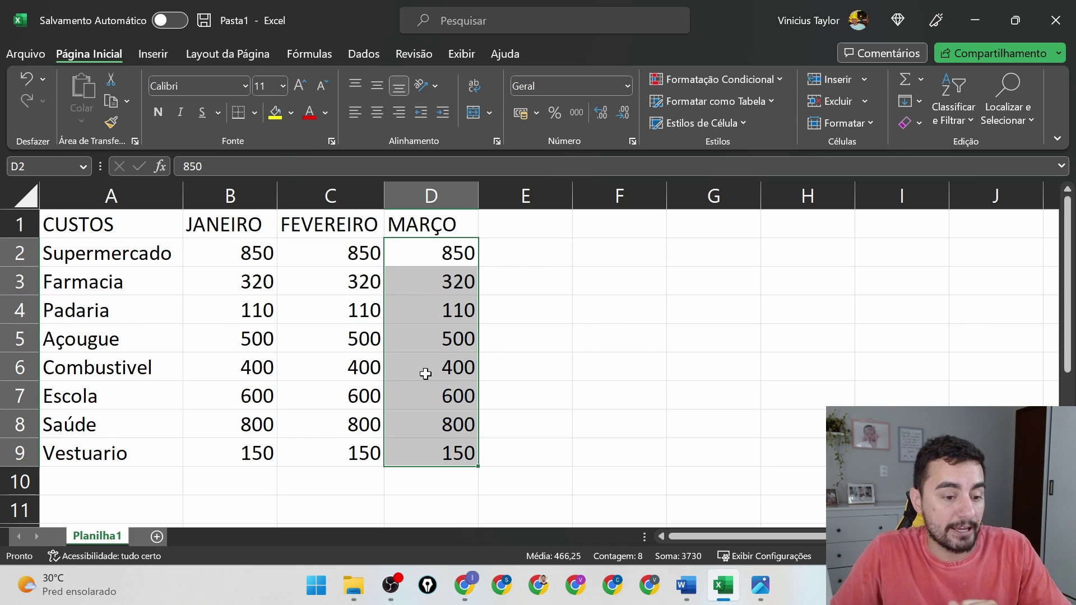
Step: Set C5 (February Açougue) to 300 and D2 (March Supermercado) to 600
{"action": "left_click", "coordinate": [367, 338]}
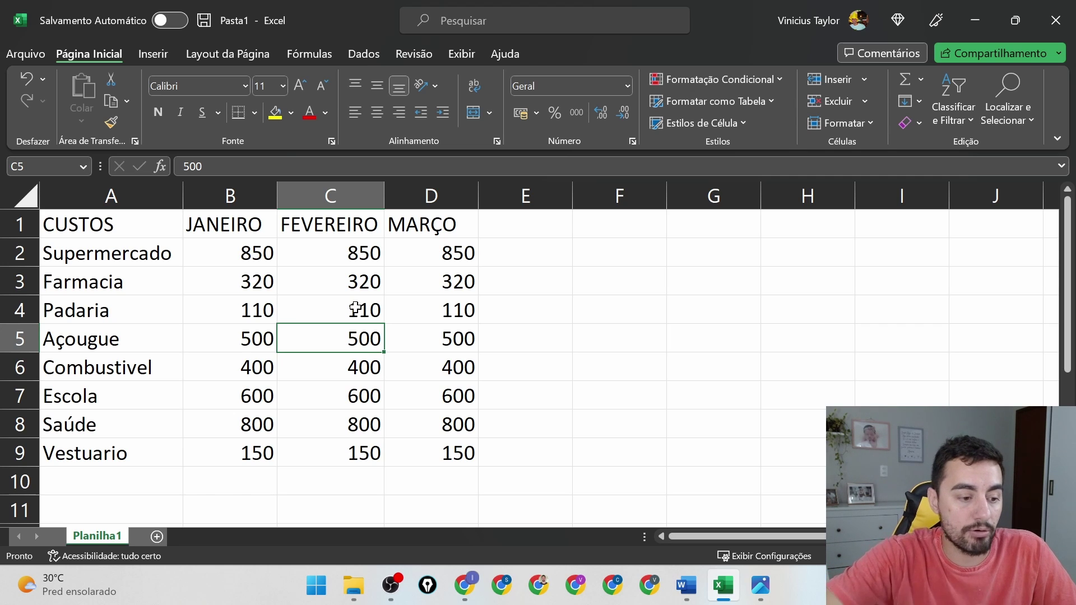
{"action": "left_click", "coordinate": [721, 348]}
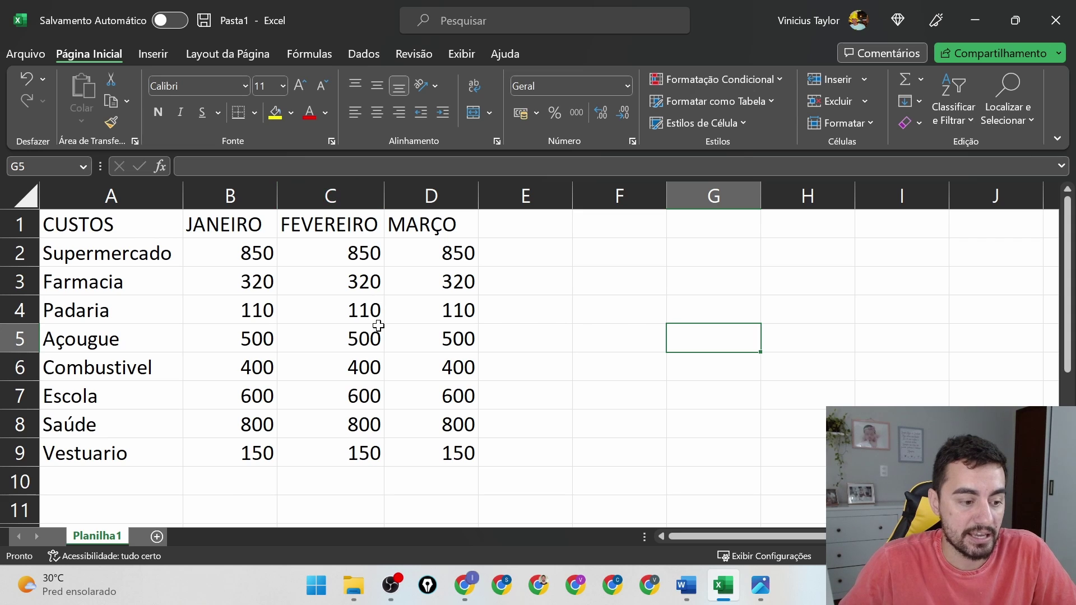
{"action": "left_click", "coordinate": [362, 343]}
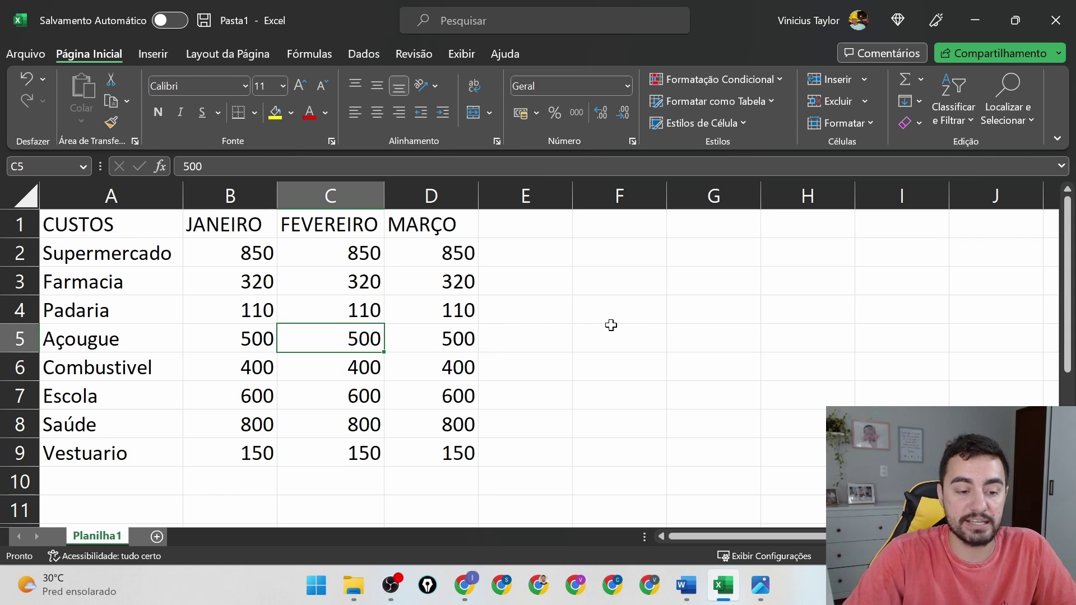
{"action": "type", "text": "300"}
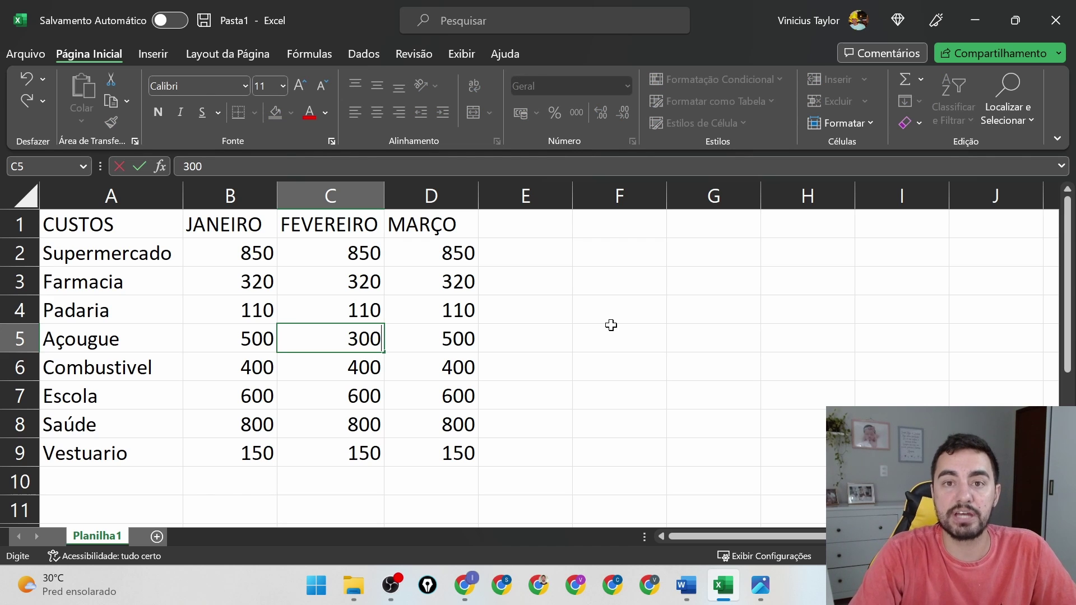
{"action": "key", "text": "Return"}
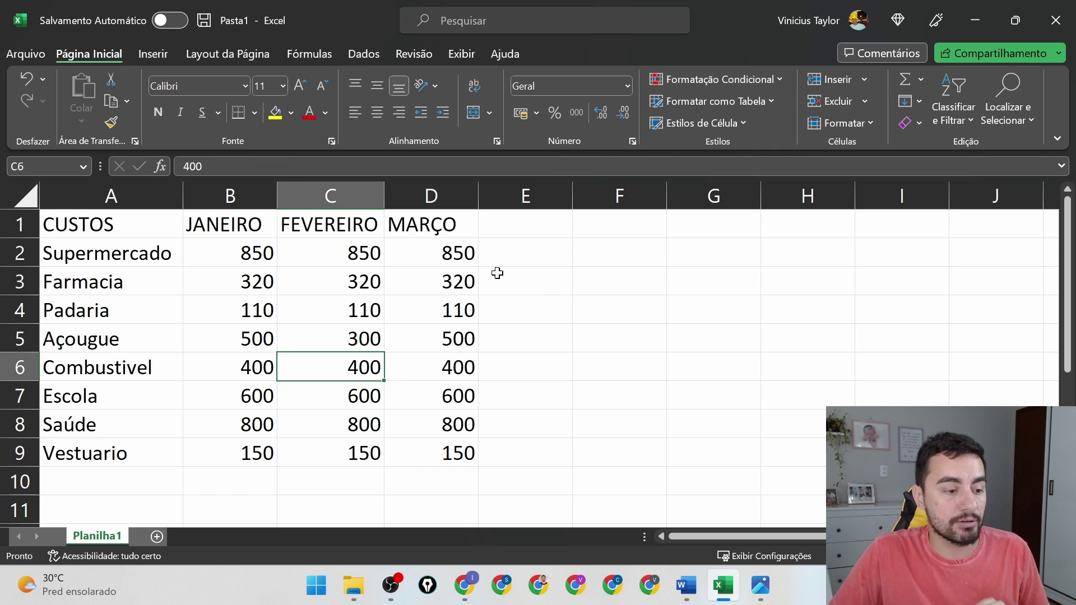
{"action": "left_click", "coordinate": [467, 253]}
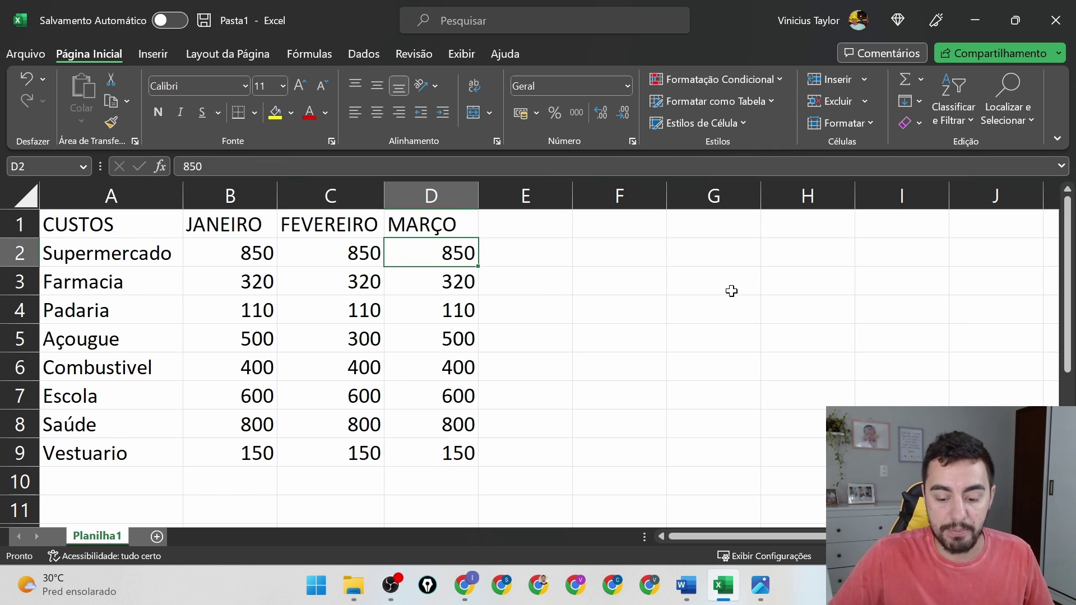
{"action": "type", "text": "600"}
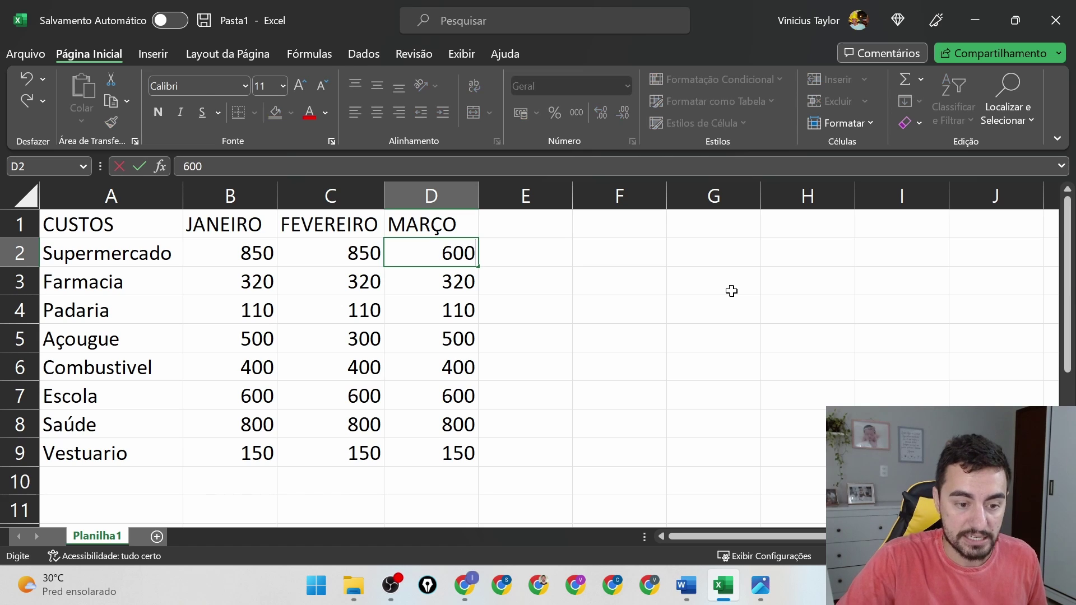
{"action": "key", "text": "Return"}
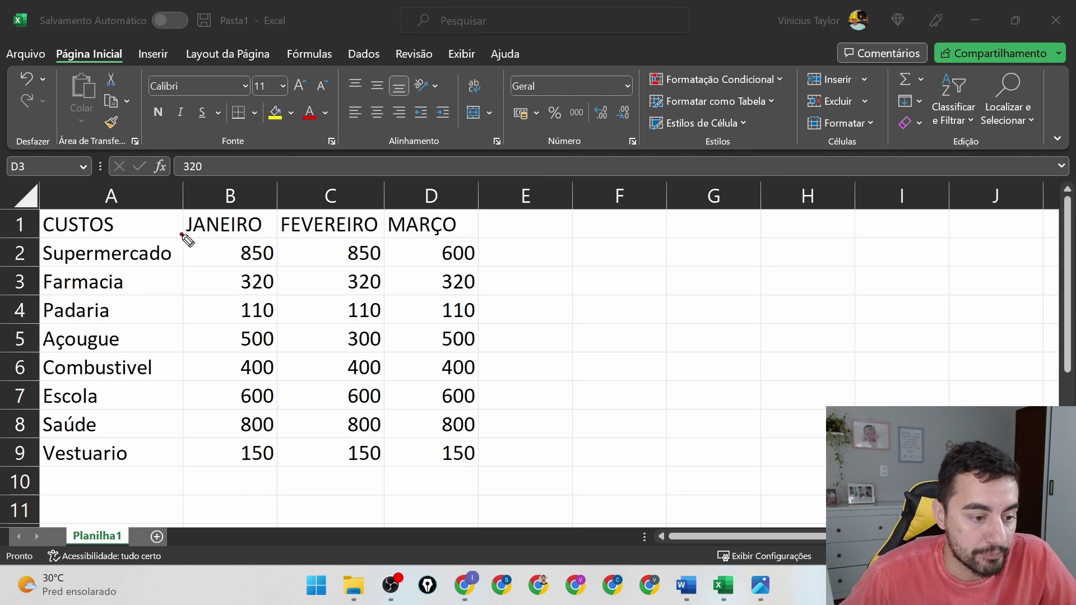
Step: Return to the spreadsheet and select the January–March cost range B2:D9
{"action": "mouse_move", "coordinate": [182, 235]}
{"action": "left_mouse_down"}
{"action": "mouse_move", "coordinate": [178, 453]}
{"action": "mouse_move", "coordinate": [192, 467]}
{"action": "mouse_move", "coordinate": [488, 473]}
{"action": "mouse_move", "coordinate": [490, 253]}
{"action": "mouse_move", "coordinate": [420, 229]}
{"action": "mouse_move", "coordinate": [180, 230]}
{"action": "left_mouse_up"}
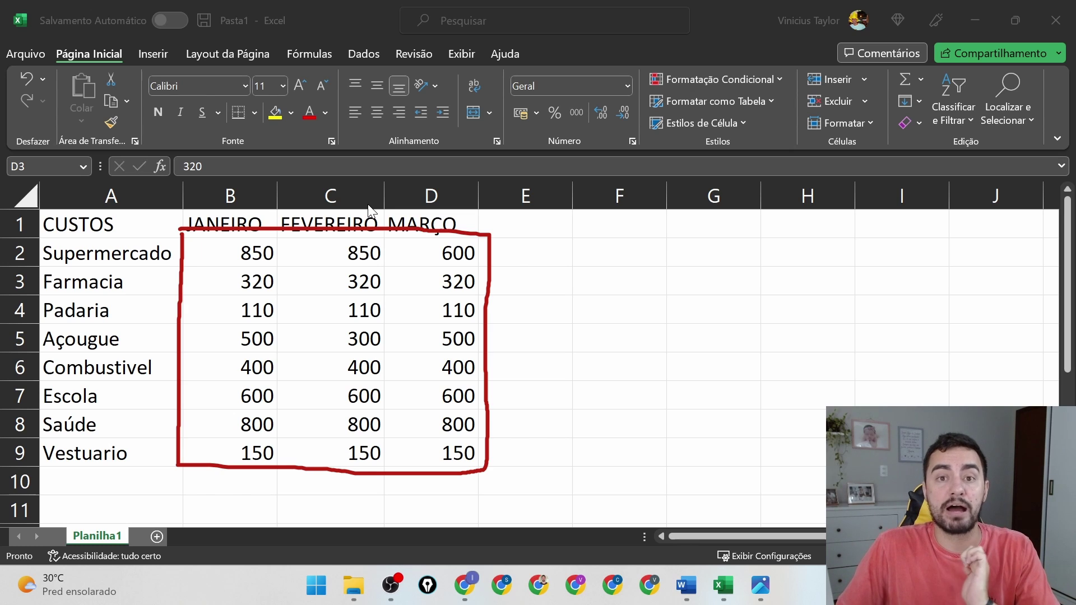
{"action": "key", "text": "alt+Tab"}
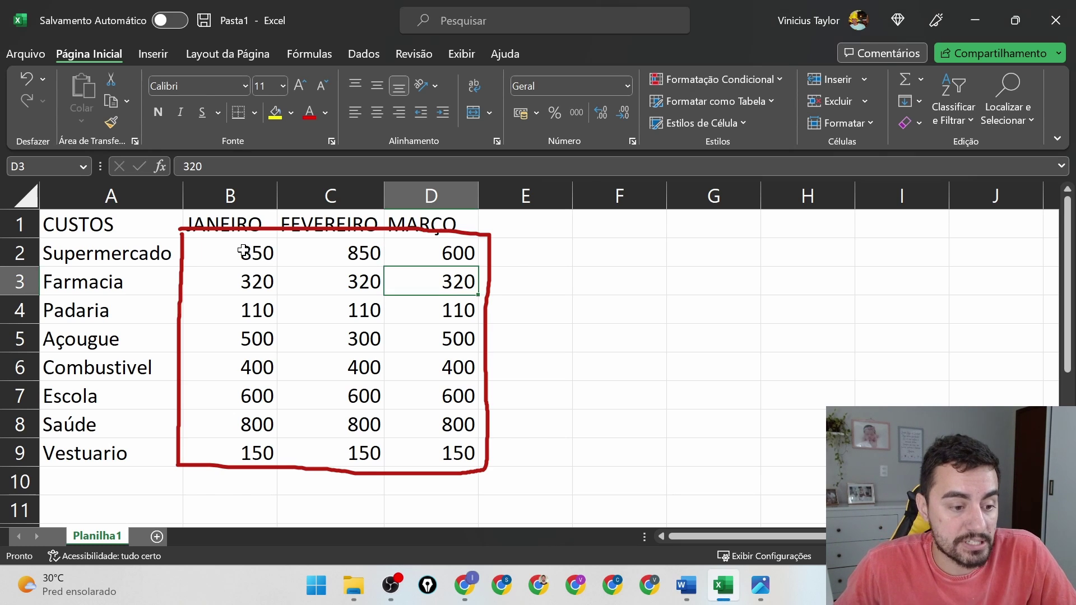
{"action": "left_click", "coordinate": [242, 251]}
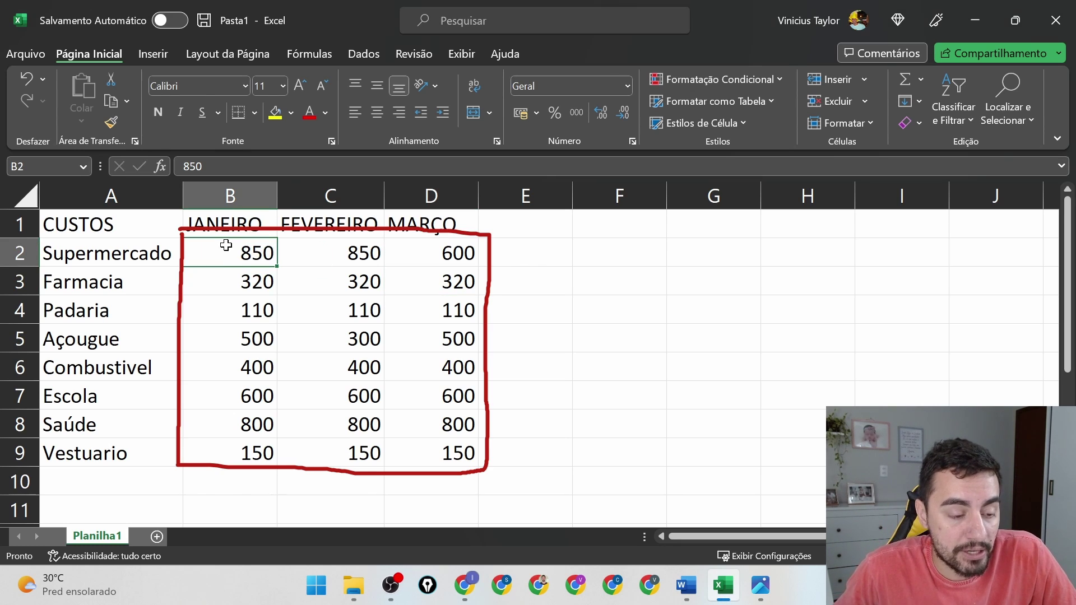
{"action": "left_click_drag", "start_coordinate": [224, 254], "coordinate": [440, 449]}
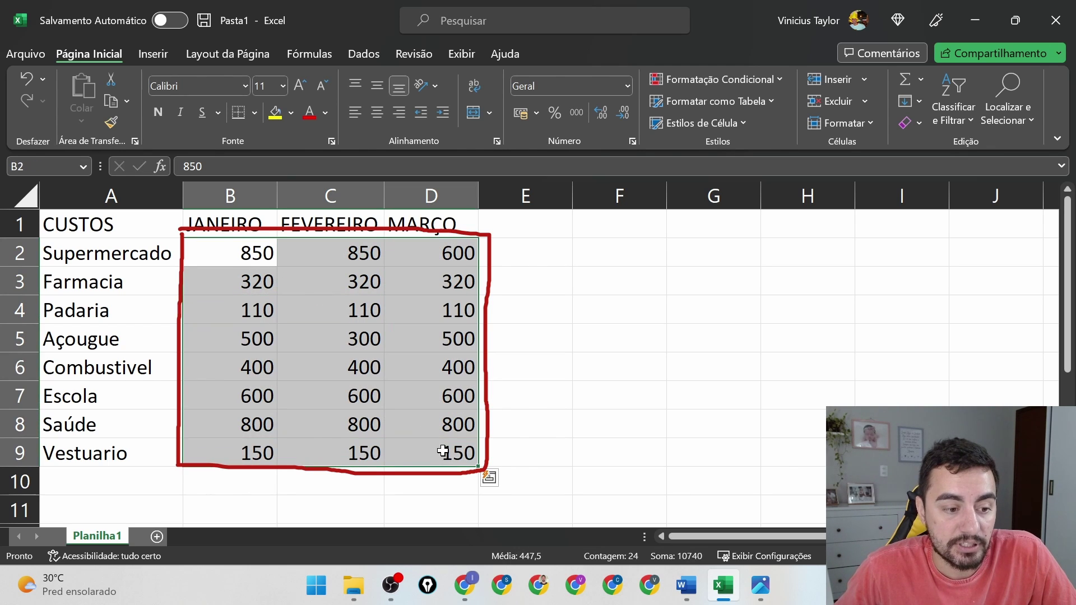
{"action": "left_click", "coordinate": [251, 255]}
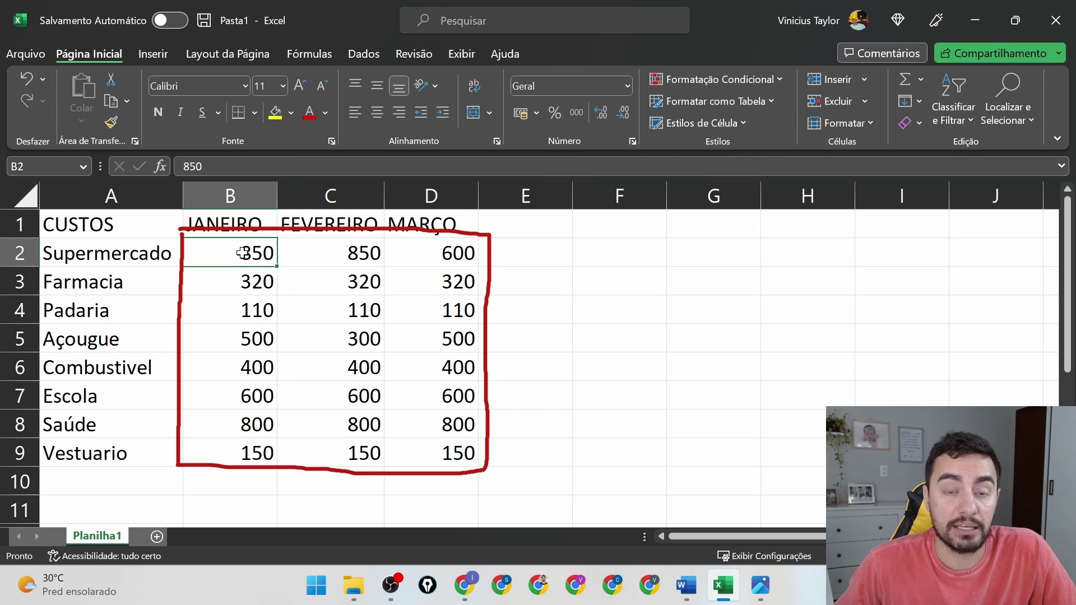
{"action": "mouse_move", "coordinate": [269, 260]}
{"action": "left_mouse_down"}
{"action": "mouse_move", "coordinate": [417, 397]}
{"action": "mouse_move", "coordinate": [434, 441]}
{"action": "left_mouse_up"}
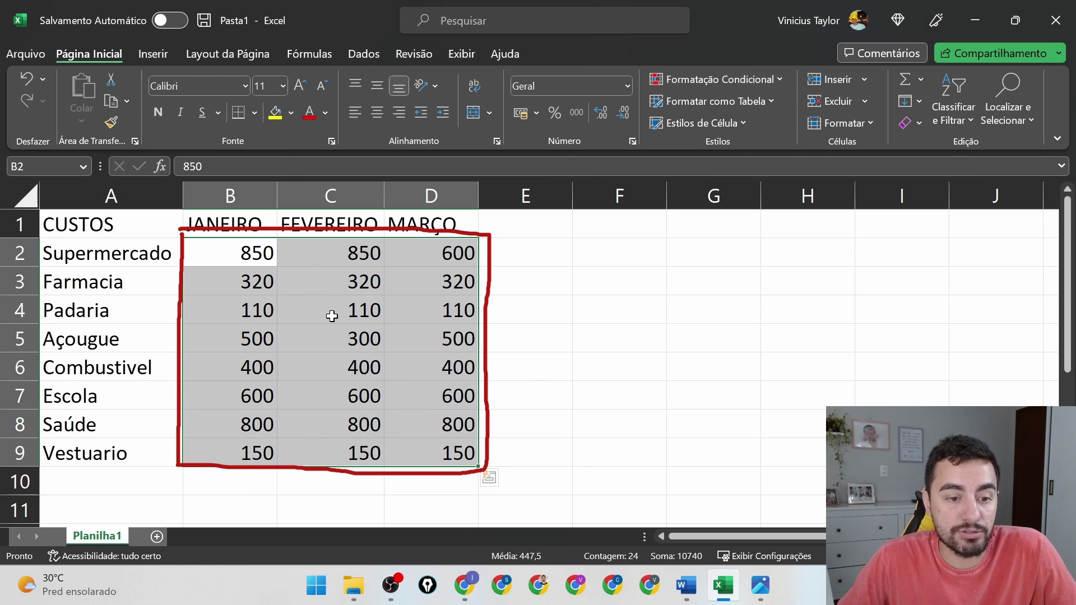
{"action": "key", "text": "ctrl+2"}
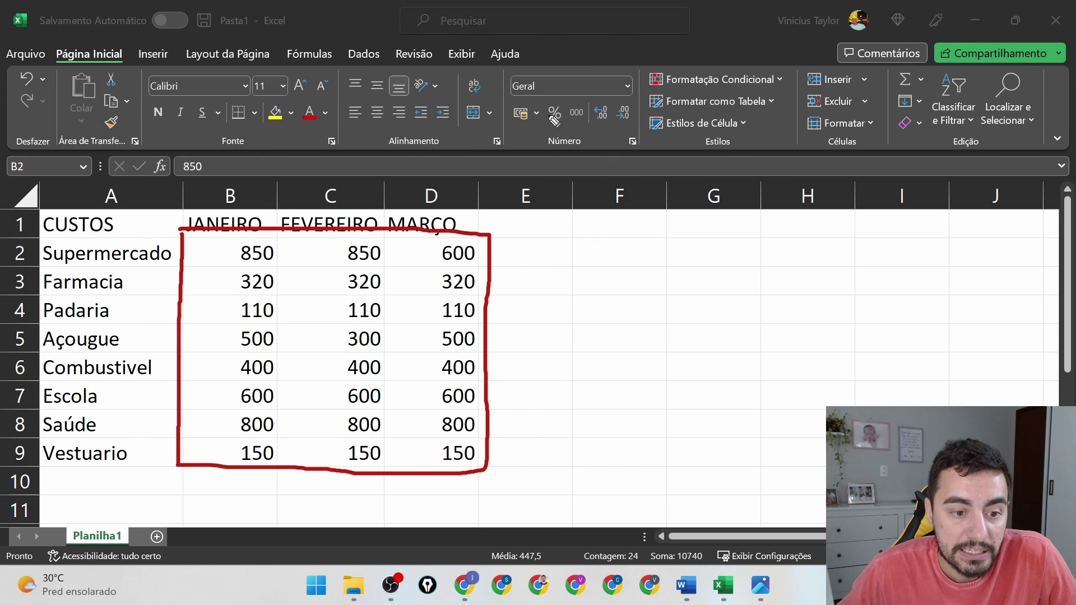
Step: Apply the R$ Accounting Number Format to B2:D9 from the Home tab's Number group
{"action": "left_click_drag", "start_coordinate": [539, 93], "coordinate": [545, 137]}
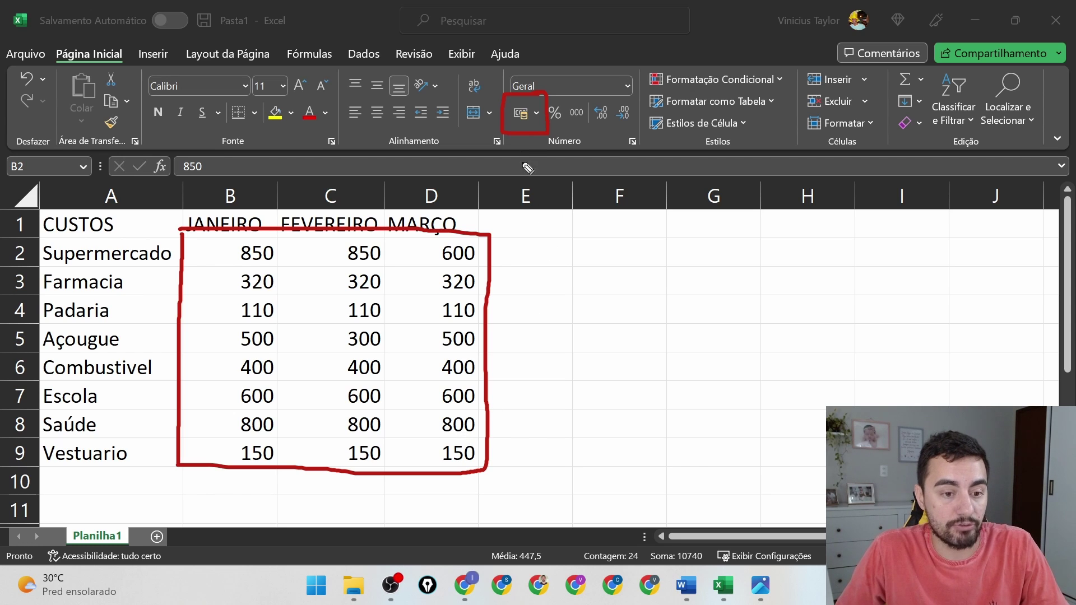
{"action": "left_click", "coordinate": [525, 113]}
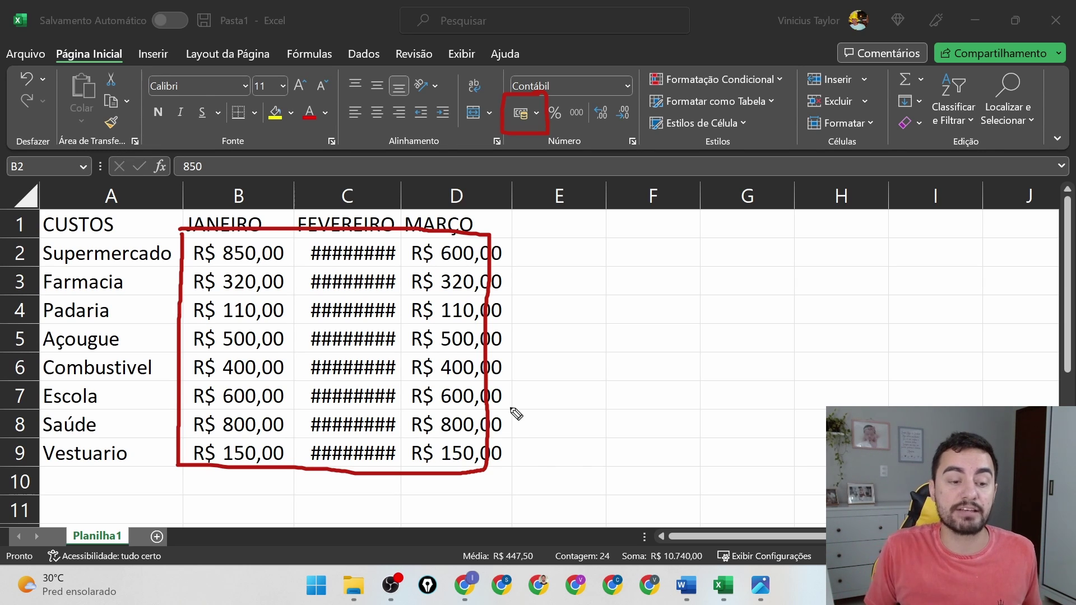
{"action": "key", "text": "e"}
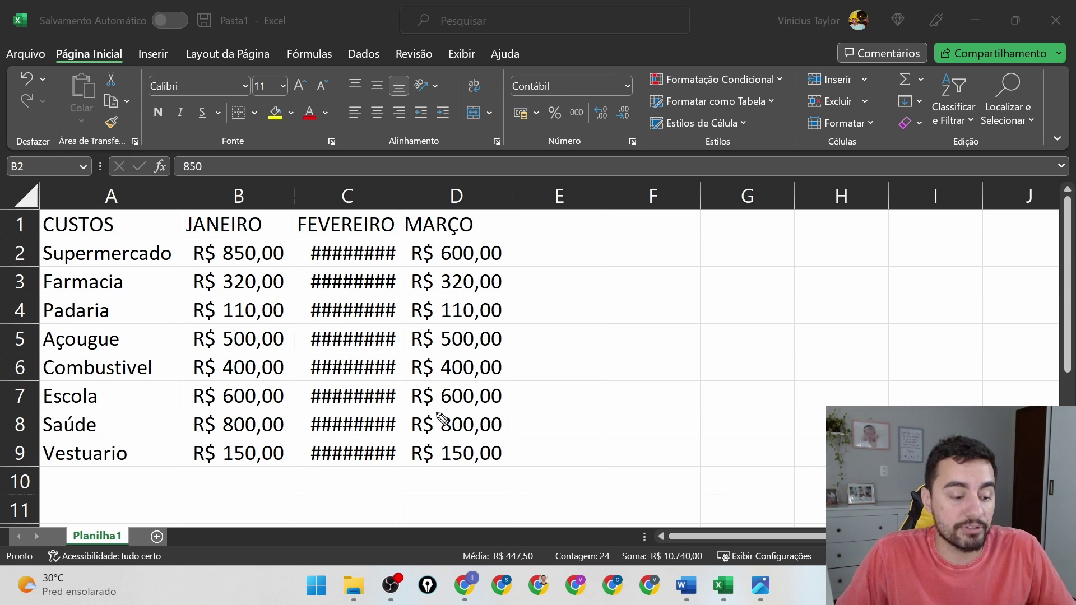
Step: Widen column C (FEVEREIRO) so its R$ amounts show instead of ########
{"action": "mouse_move", "coordinate": [410, 178]}
{"action": "left_mouse_down"}
{"action": "mouse_move", "coordinate": [387, 216]}
{"action": "mouse_move", "coordinate": [432, 195]}
{"action": "left_mouse_up"}
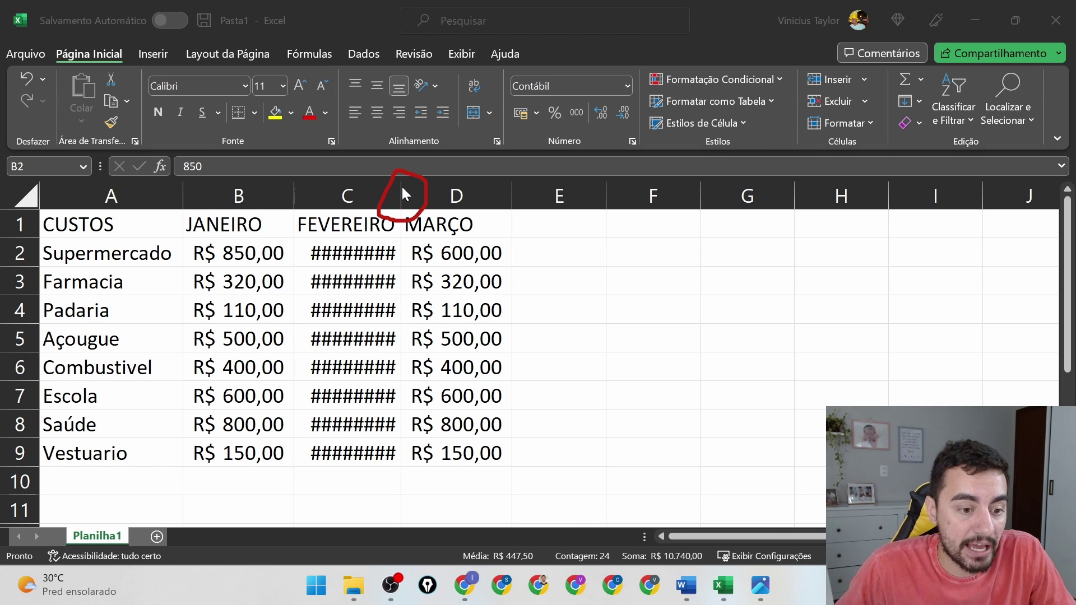
{"action": "left_click", "coordinate": [401, 196]}
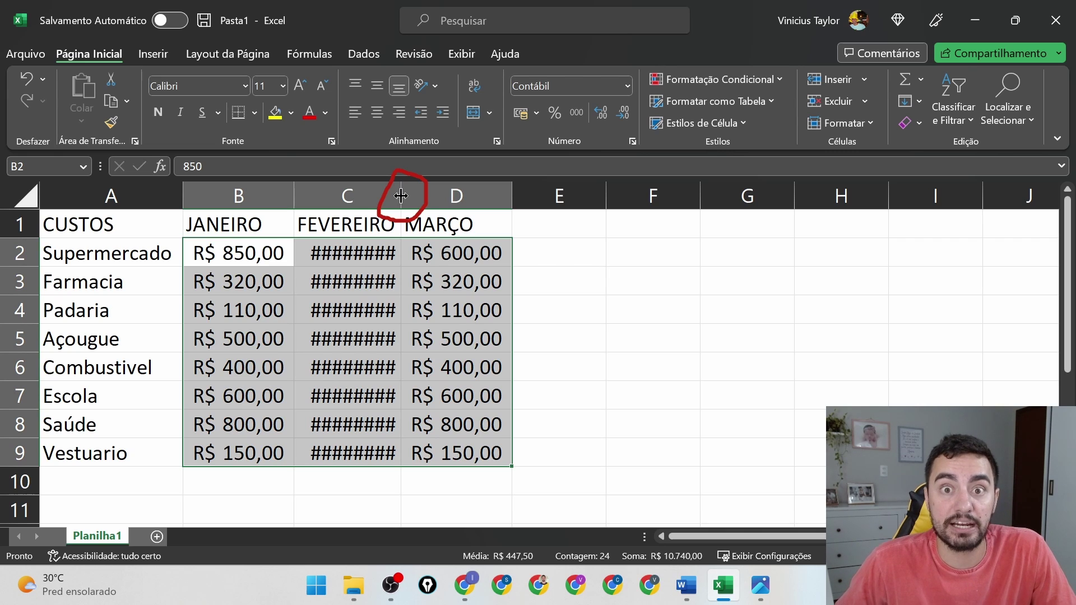
{"action": "left_click_drag", "start_coordinate": [402, 195], "coordinate": [421, 195]}
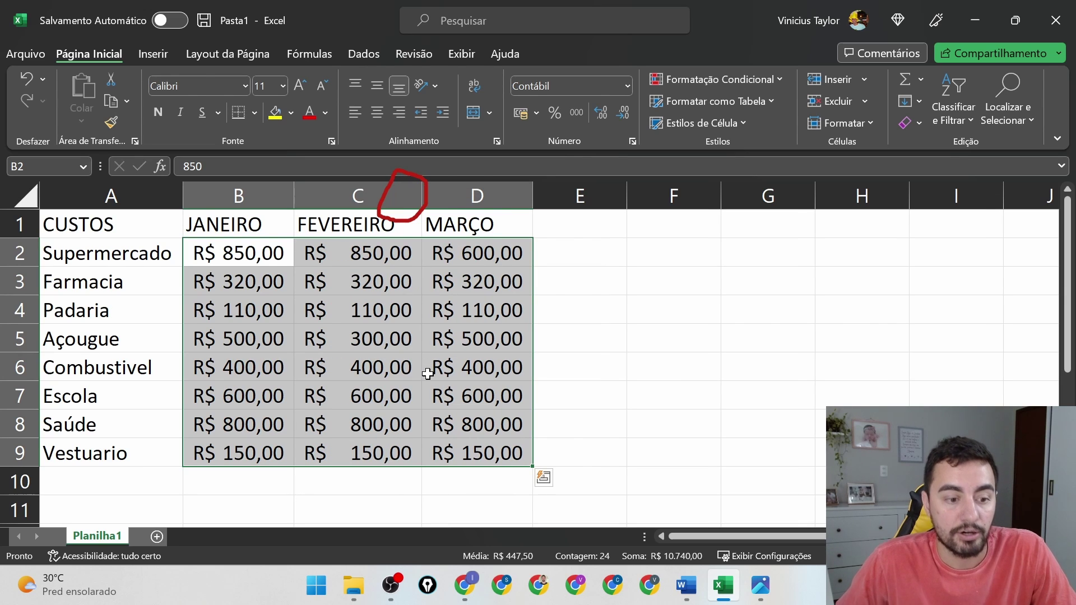